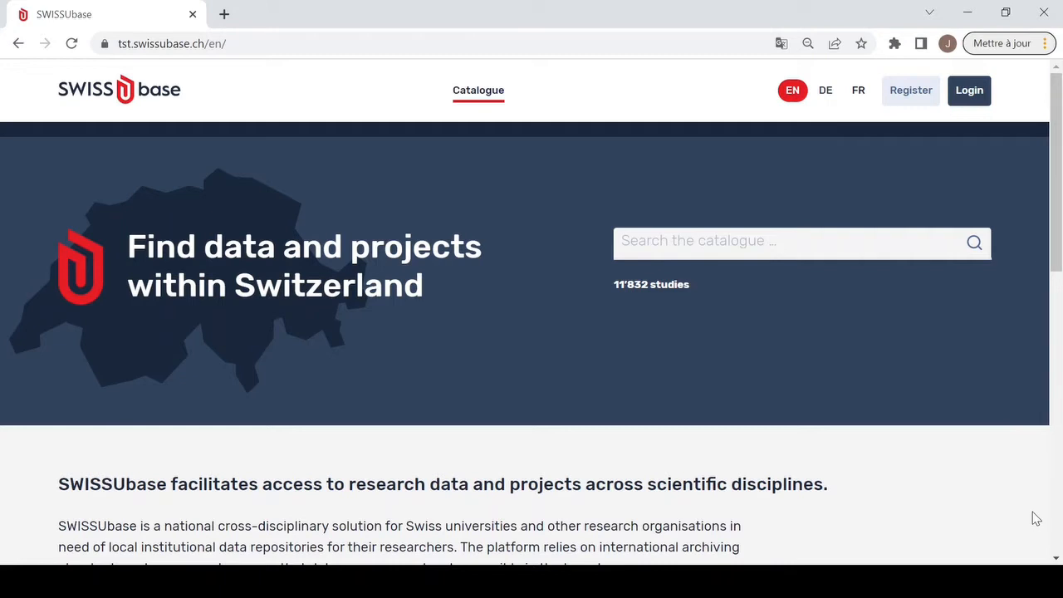
# Log in to the researcher workspace and start a fast data deposit
pyautogui.click(967, 96)
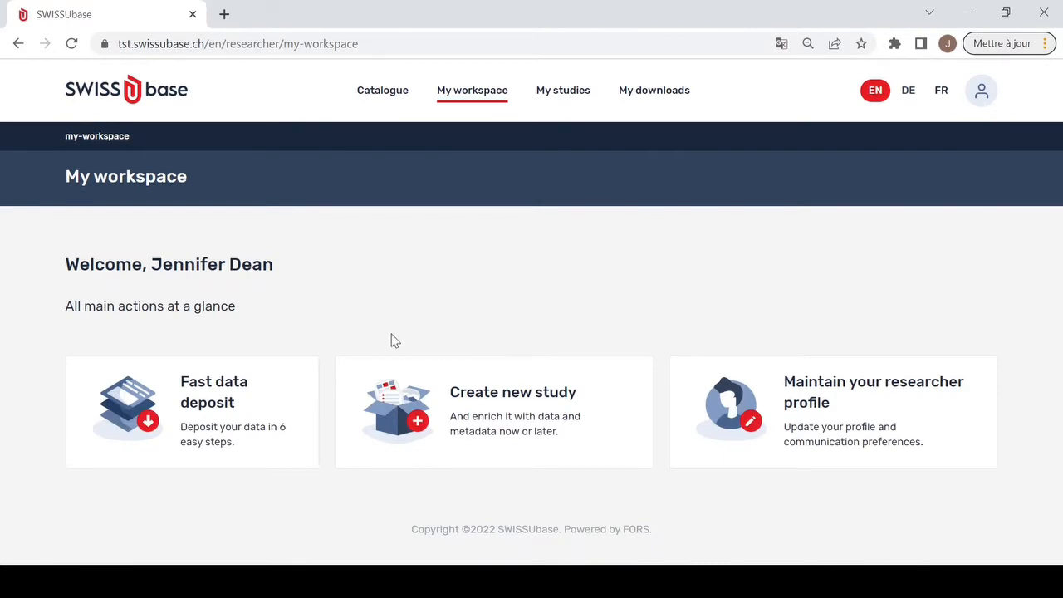
pyautogui.click(211, 433)
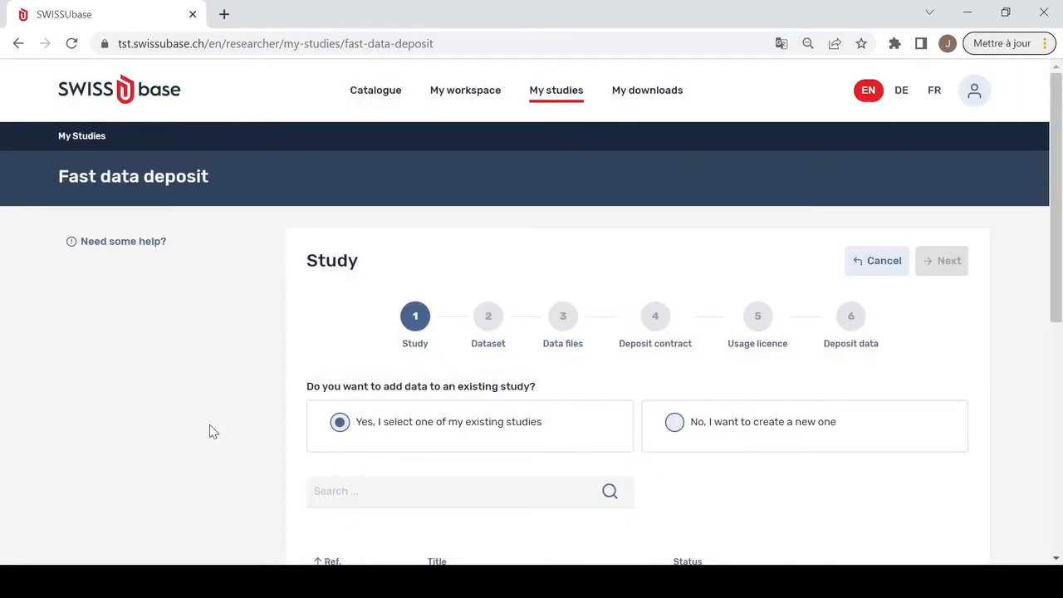
# Select the existing study "test" for the deposit, and return from the dataset stage to the study stage
pyautogui.scroll(-1, 209, 430)
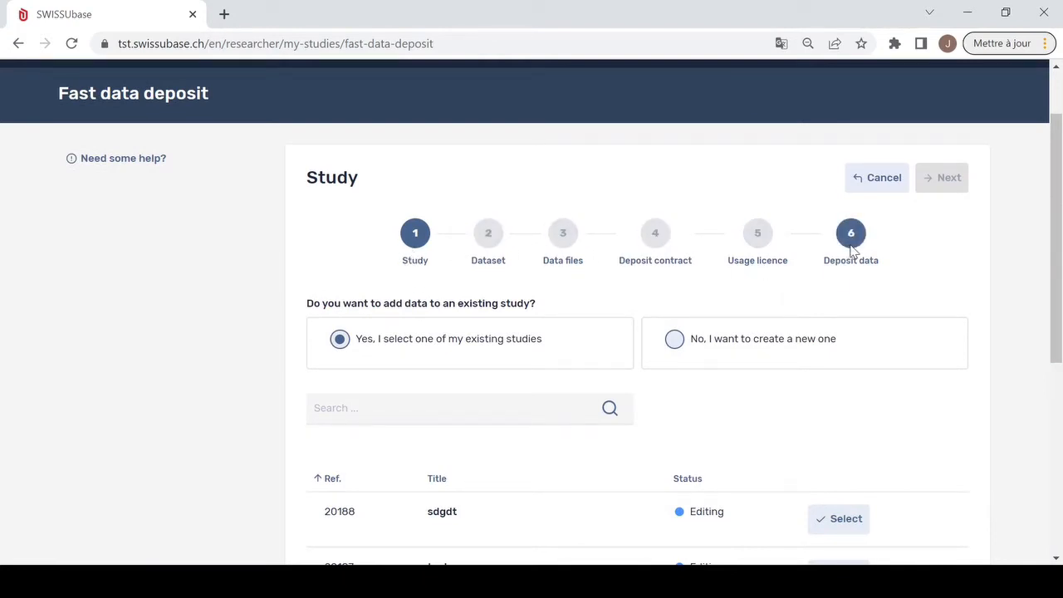
pyautogui.scroll(-1, 852, 249)
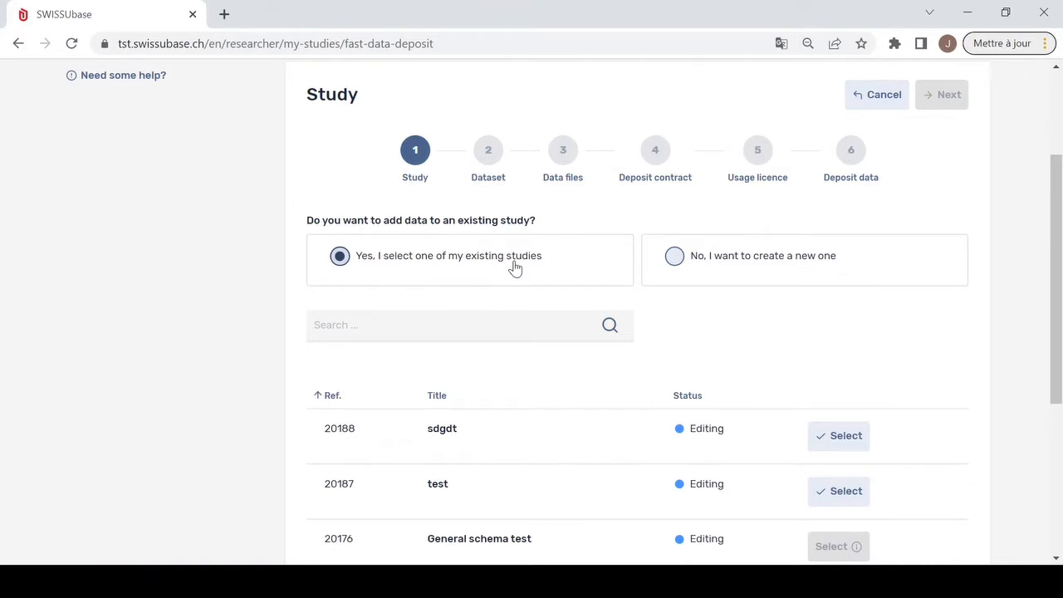
pyautogui.scroll(-1, 515, 267)
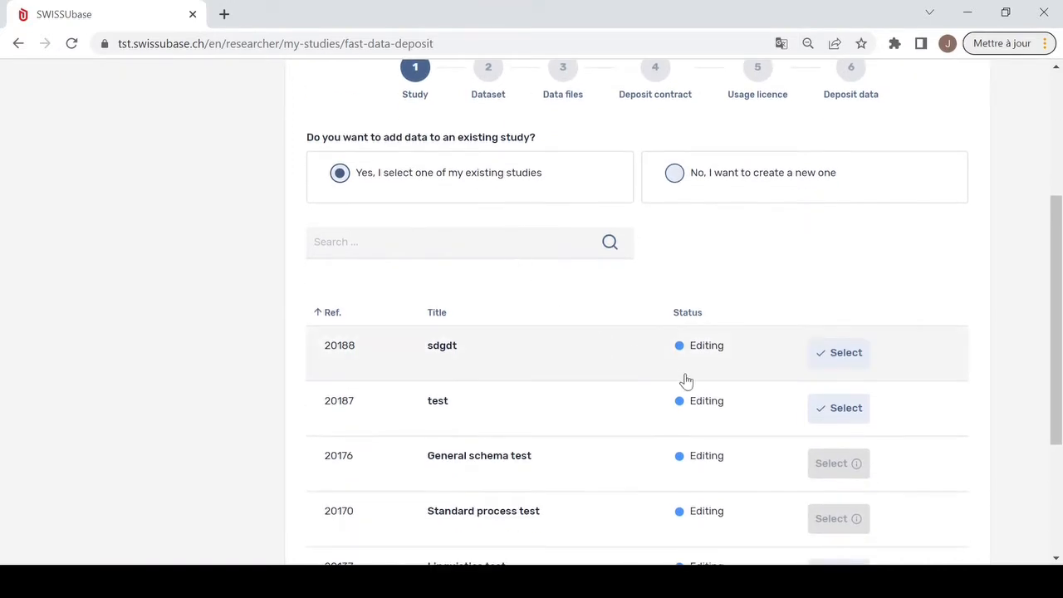
pyautogui.scroll(-3, 693, 409)
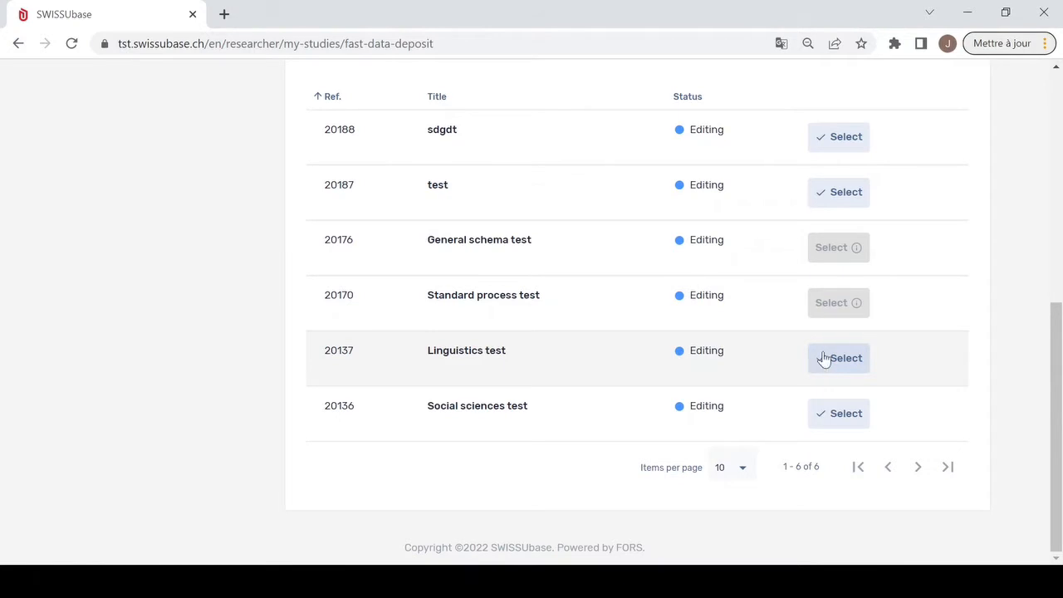
pyautogui.click(836, 206)
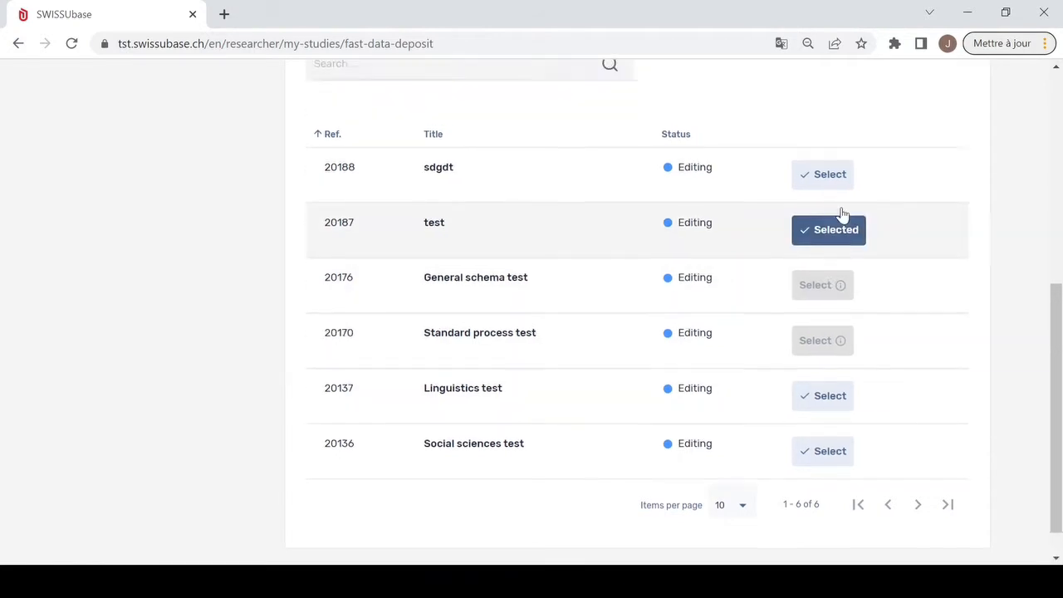
pyautogui.scroll(4, 842, 213)
pyautogui.click(947, 131)
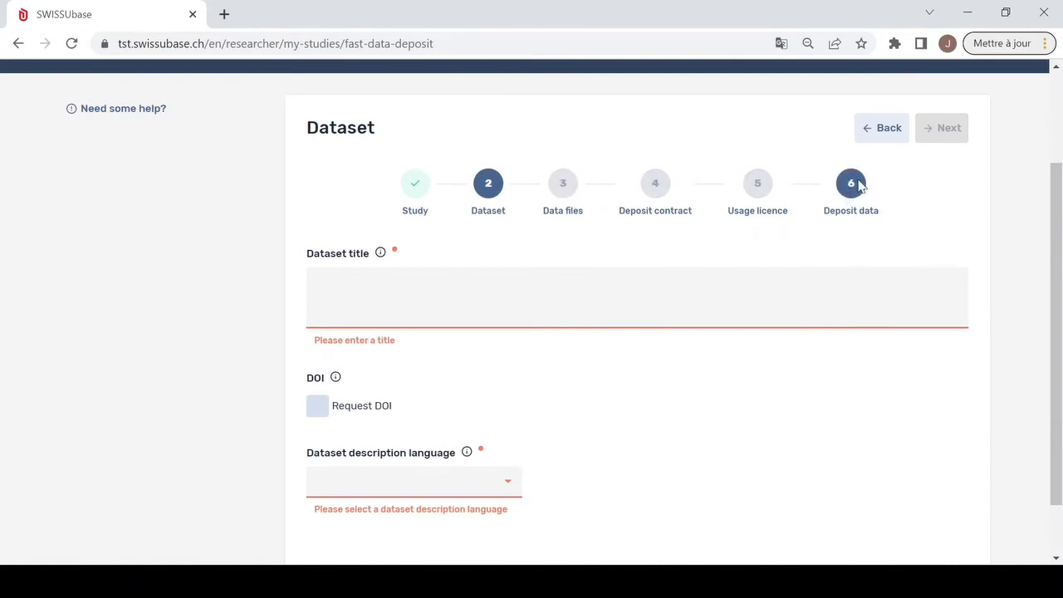
pyautogui.click(878, 143)
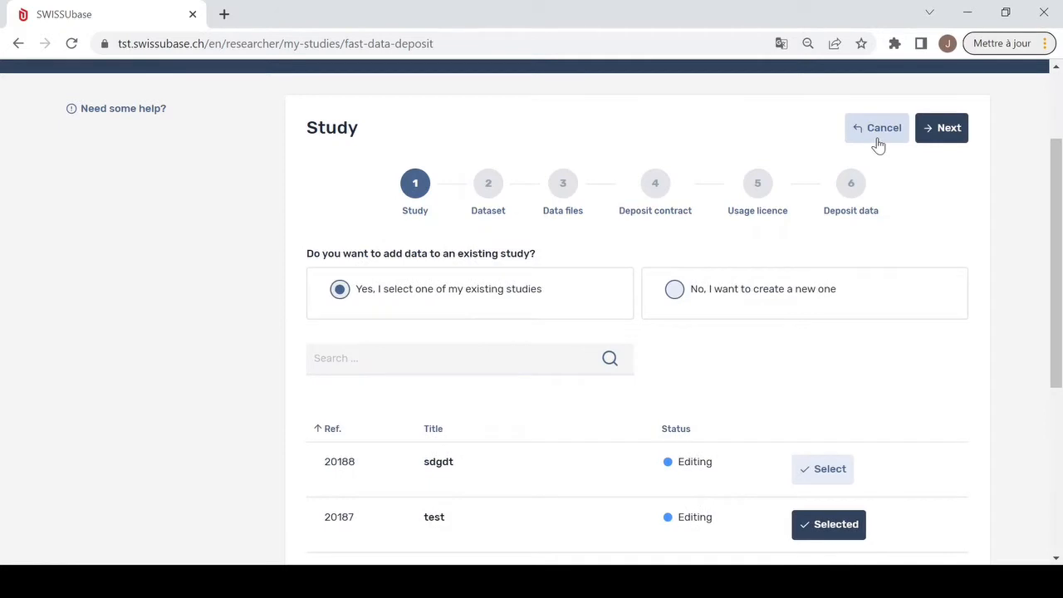
# Choose to create a new study for the data and set its scientific domain to General
pyautogui.click(674, 291)
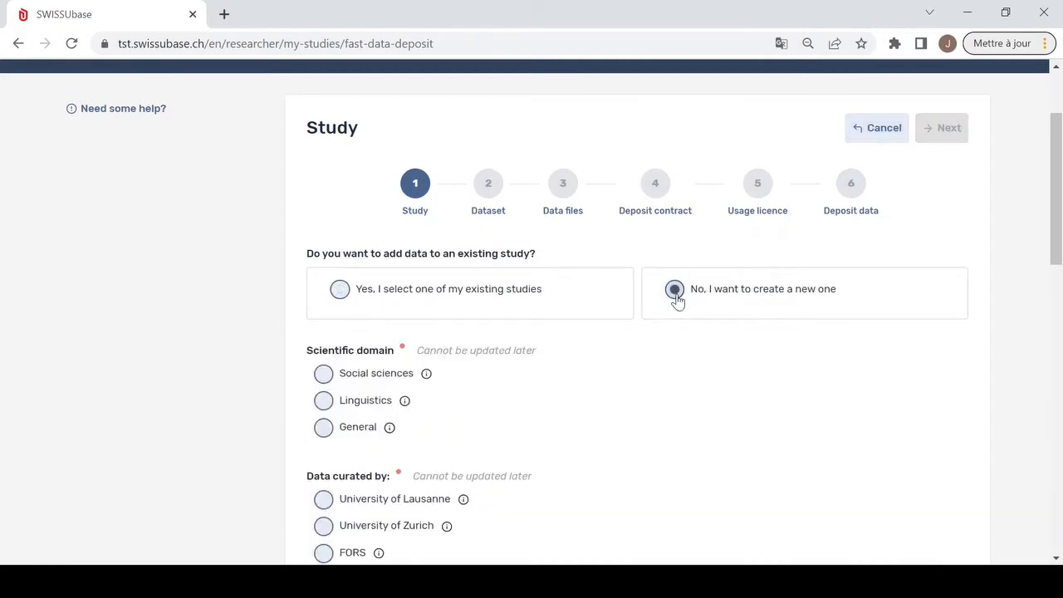
pyautogui.scroll(-1, 676, 301)
pyautogui.scroll(-1, 648, 311)
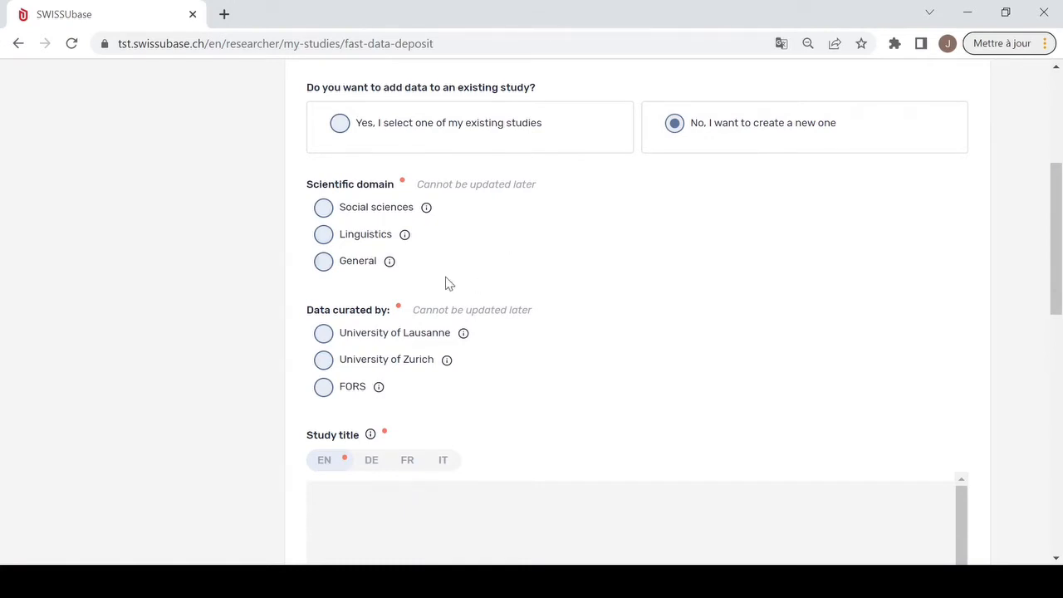
pyautogui.click(323, 263)
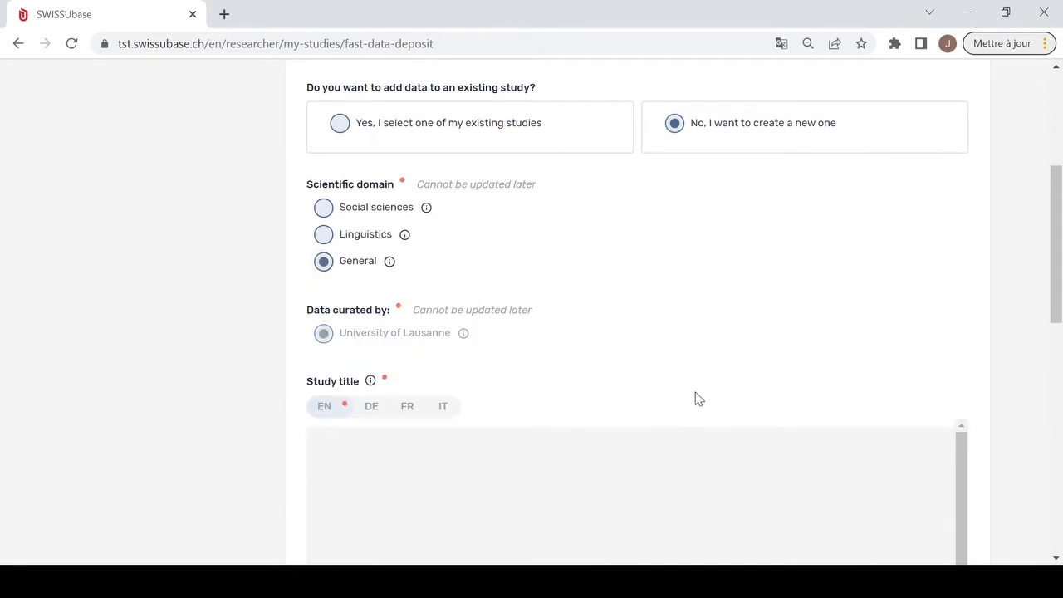
# Enter the study title as "title" in French and "english title" in English
pyautogui.scroll(-2, 697, 399)
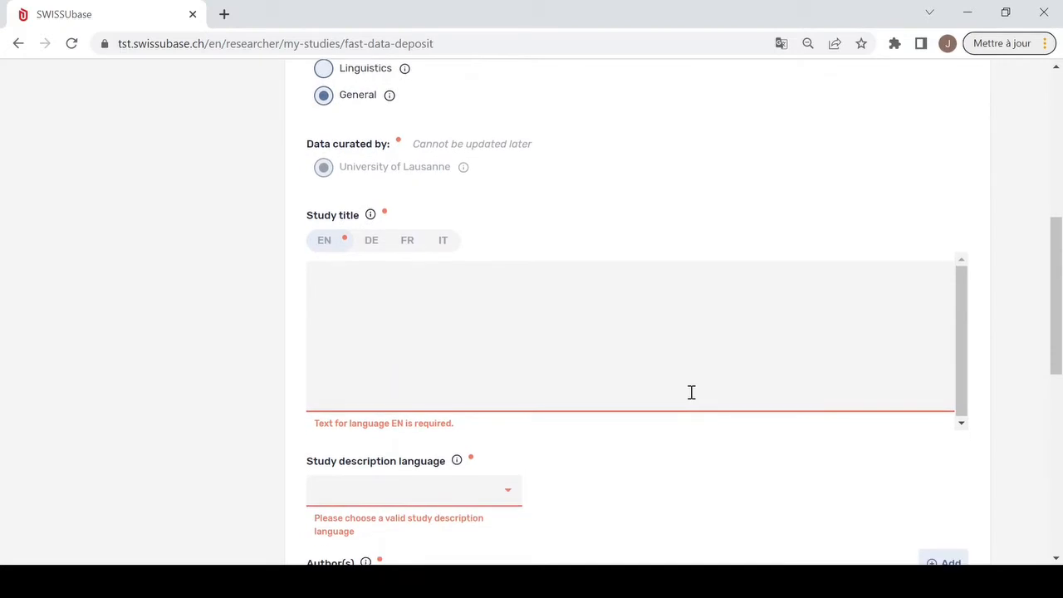
pyautogui.click(396, 251)
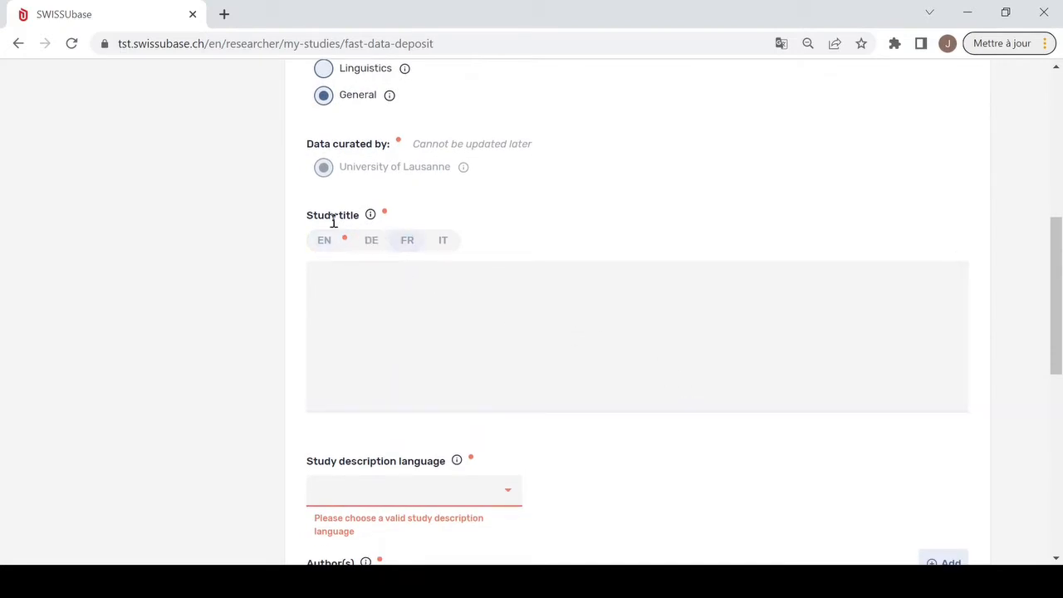
pyautogui.click(406, 326)
pyautogui.write('title')
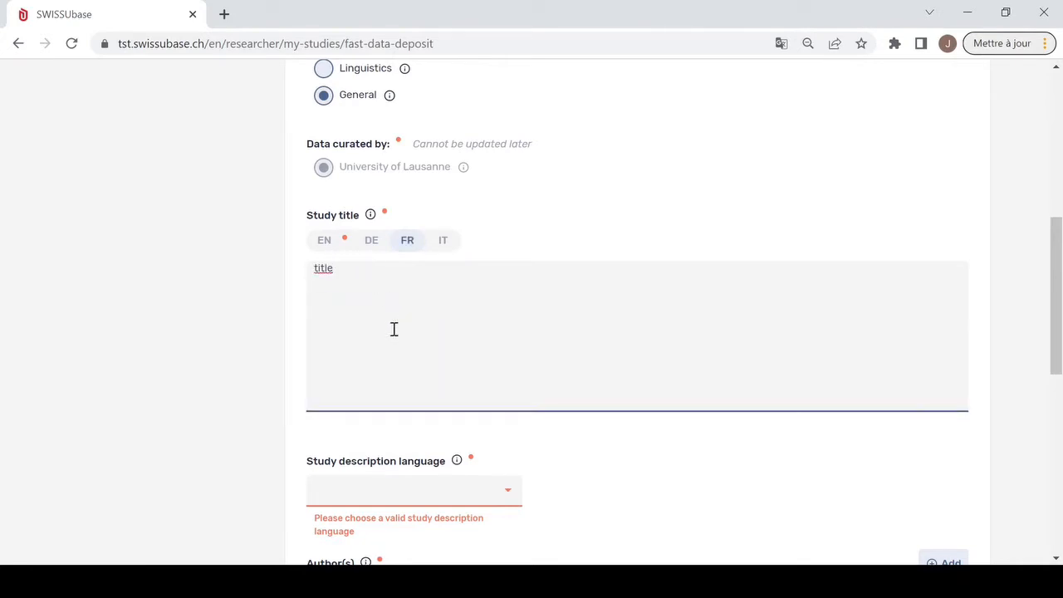
pyautogui.click(327, 250)
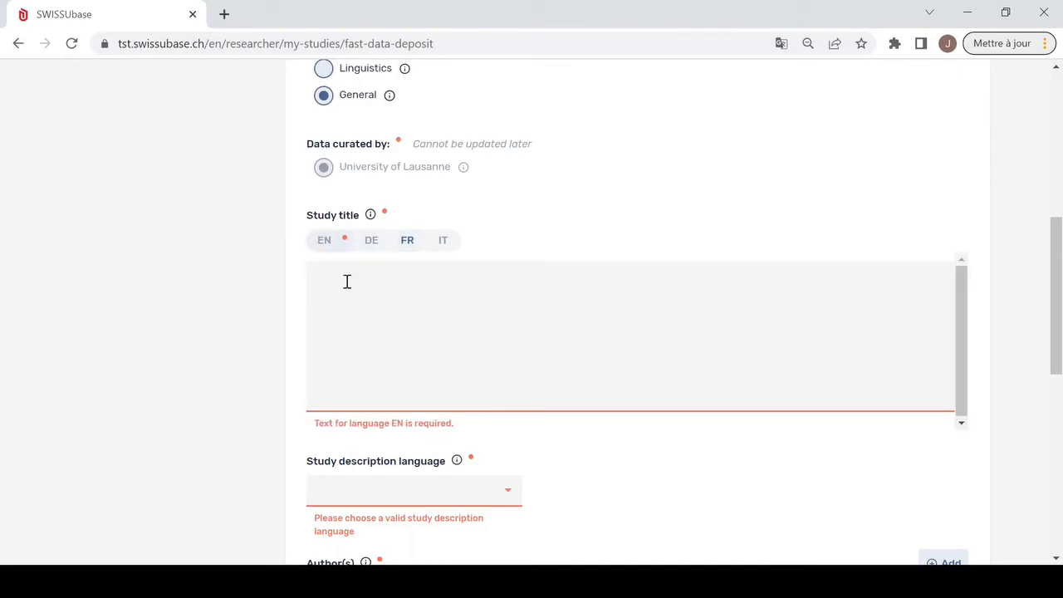
pyautogui.click(347, 282)
pyautogui.write('english title')
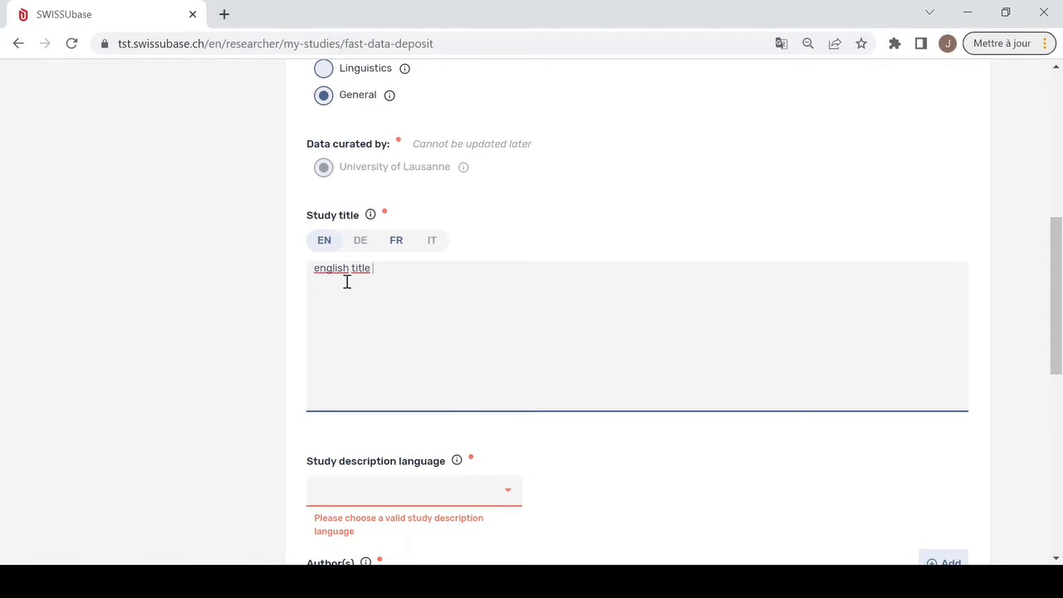
# Set the study description language to French
pyautogui.scroll(-2, 348, 282)
pyautogui.click(354, 333)
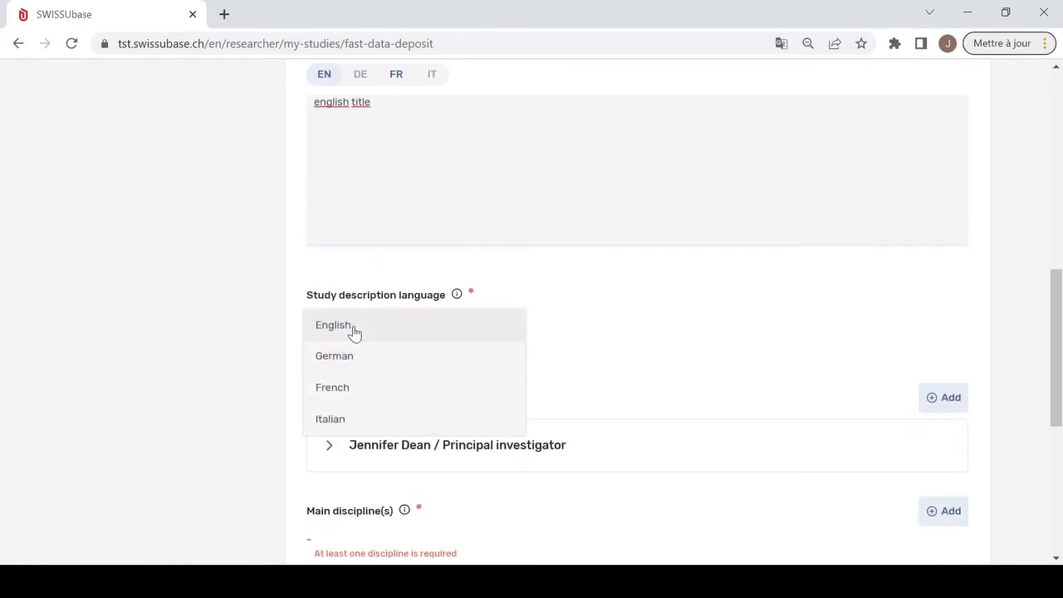
pyautogui.click(357, 391)
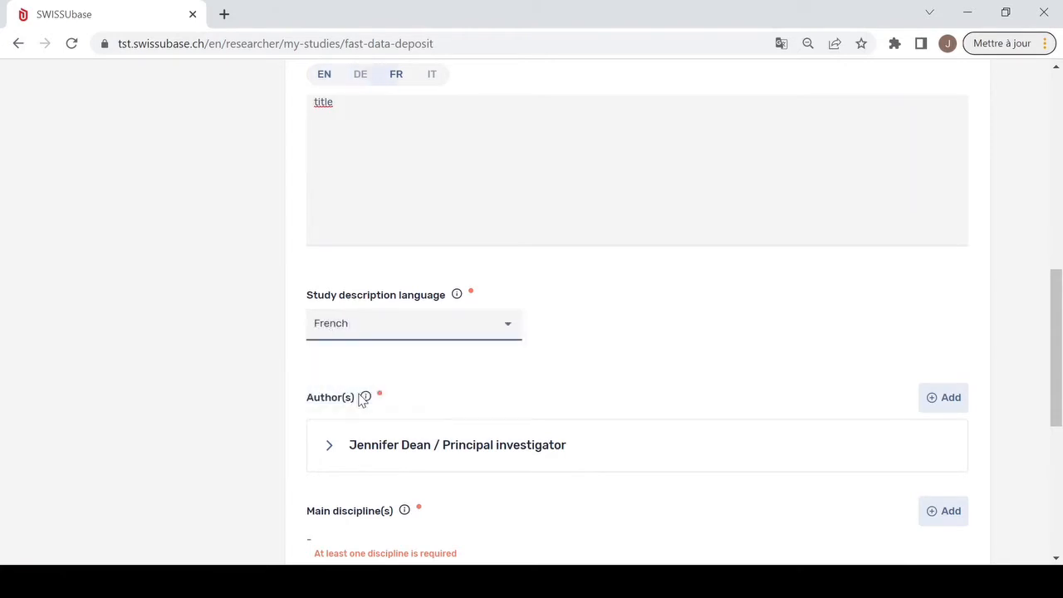
pyautogui.scroll(-2, 360, 398)
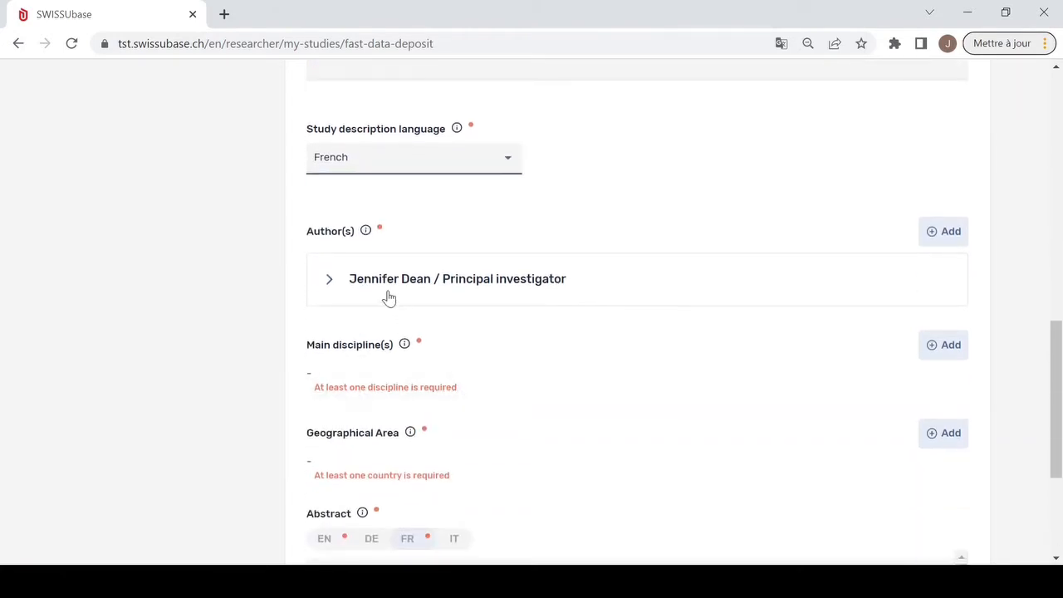
pyautogui.click(946, 237)
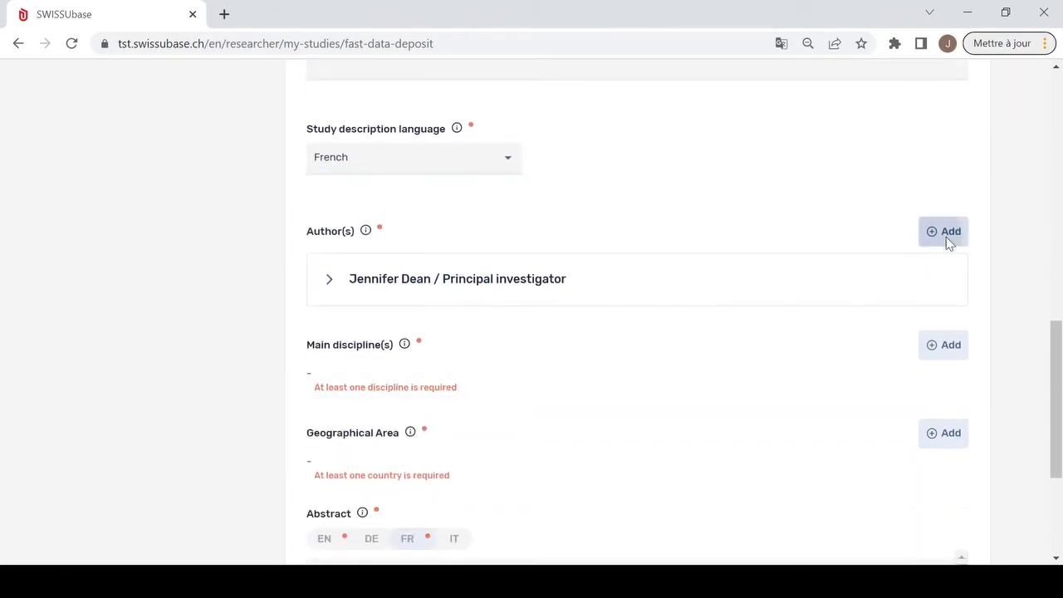
pyautogui.click(421, 300)
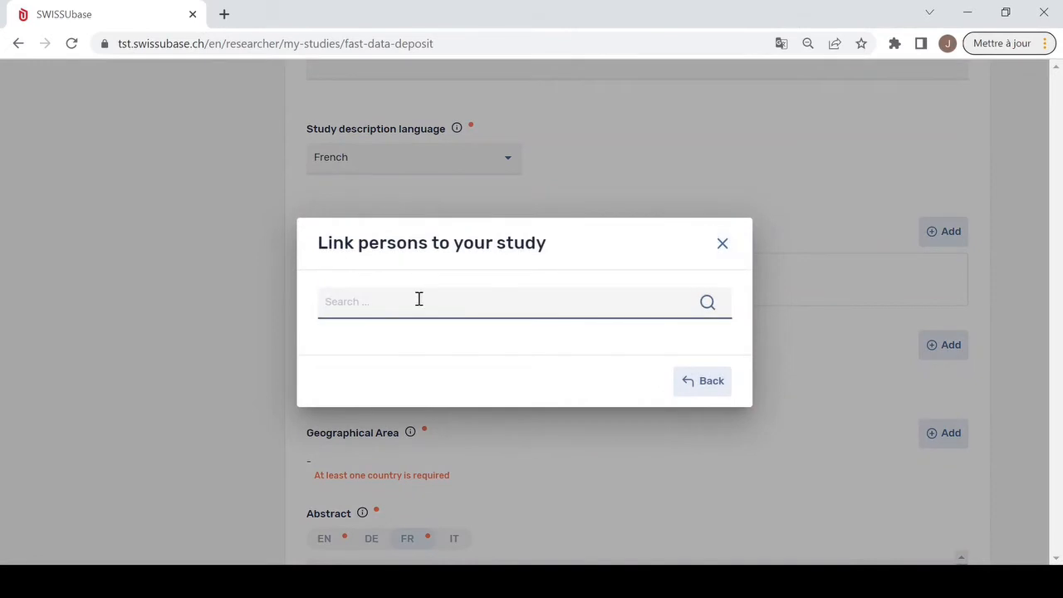
pyautogui.click(430, 284)
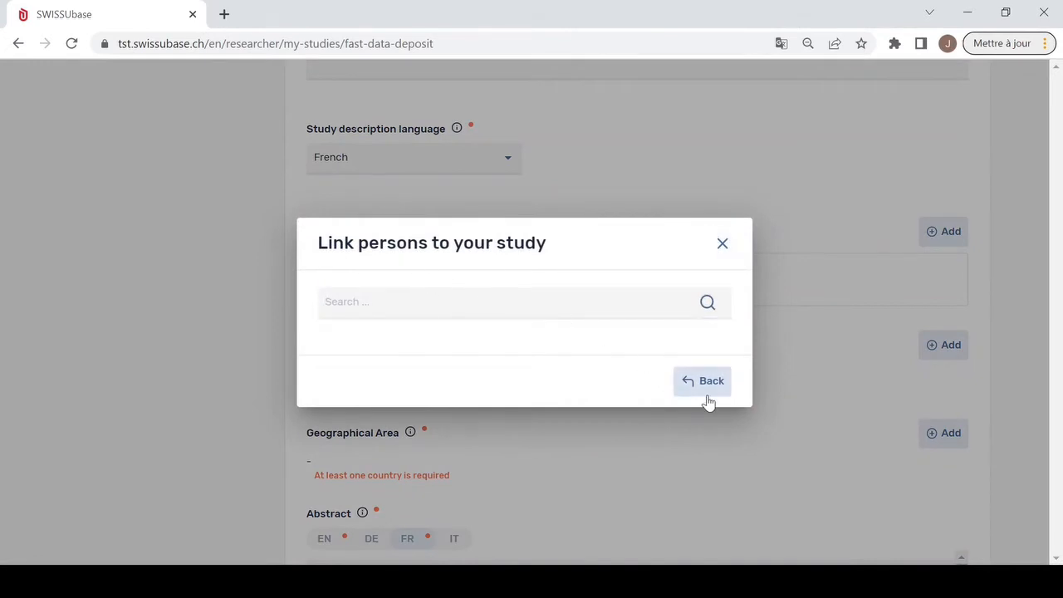
pyautogui.click(721, 246)
# Add Sports Science, within Interdisciplinary, as the study's main discipline
pyautogui.scroll(-1, 581, 344)
pyautogui.click(946, 261)
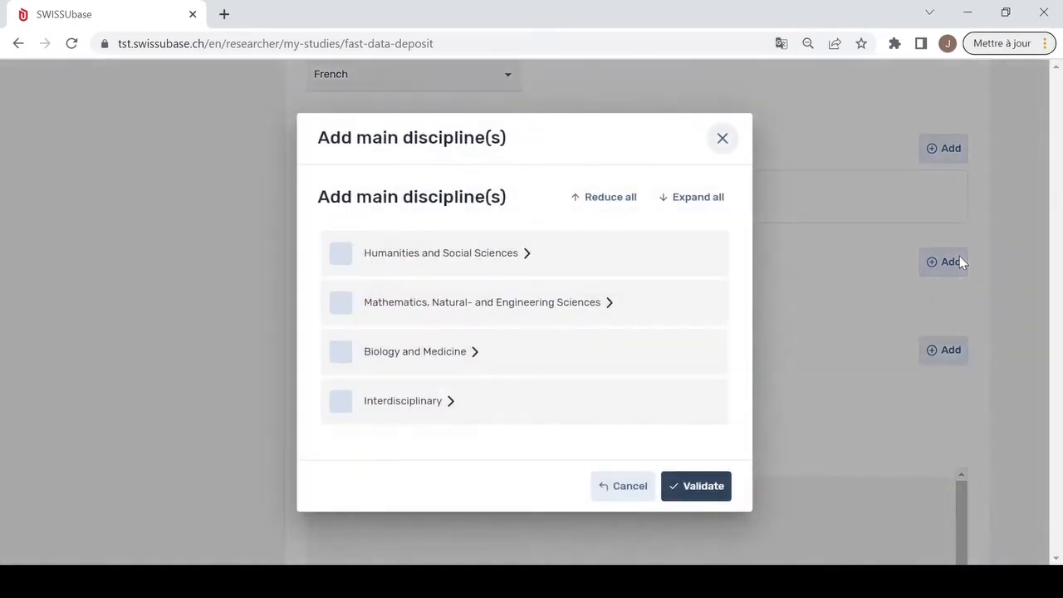
pyautogui.click(417, 407)
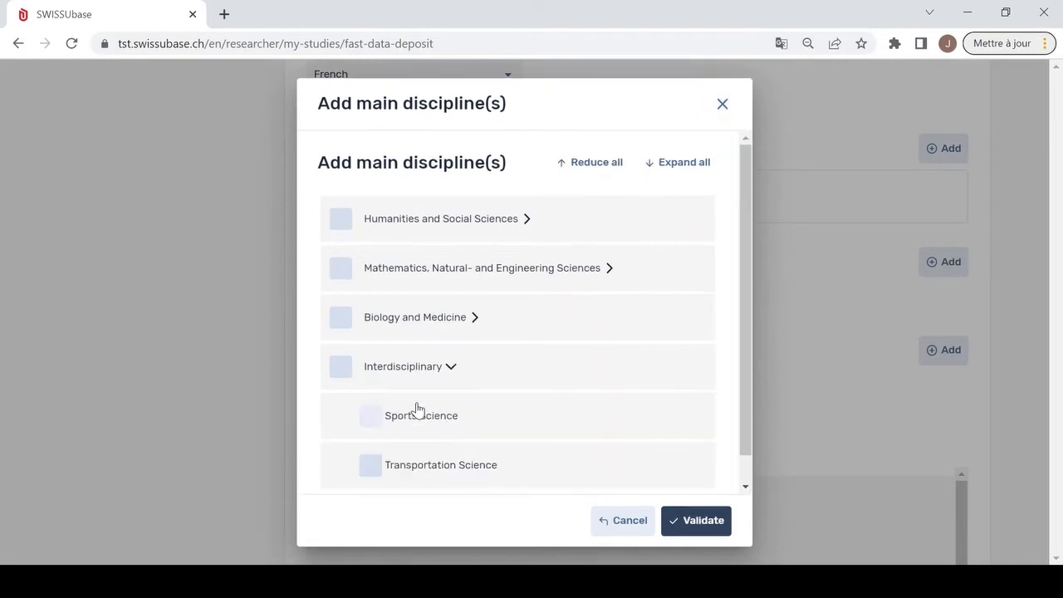
pyautogui.scroll(-1, 419, 378)
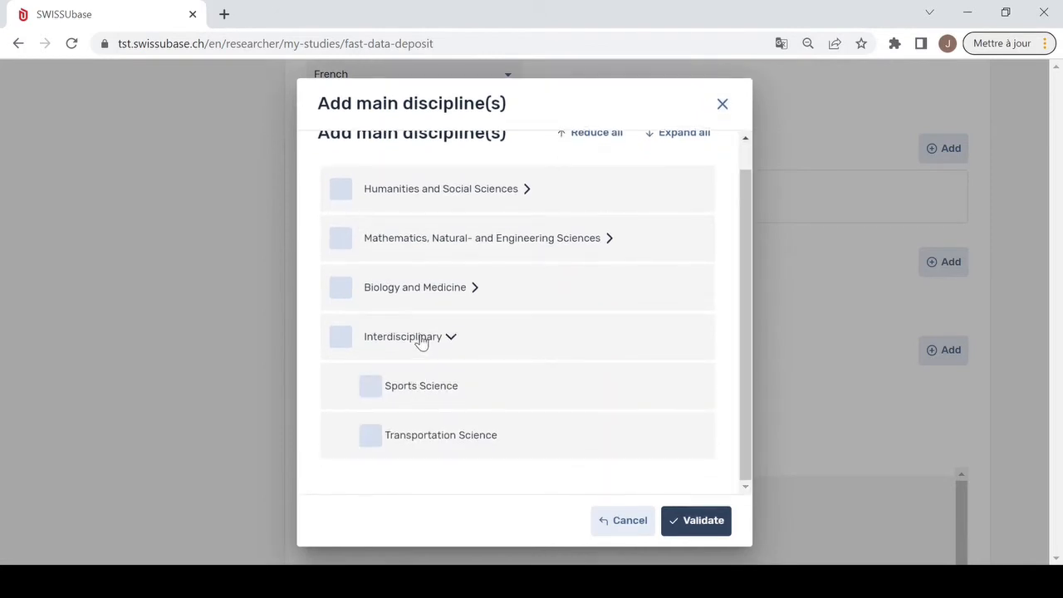
pyautogui.click(372, 389)
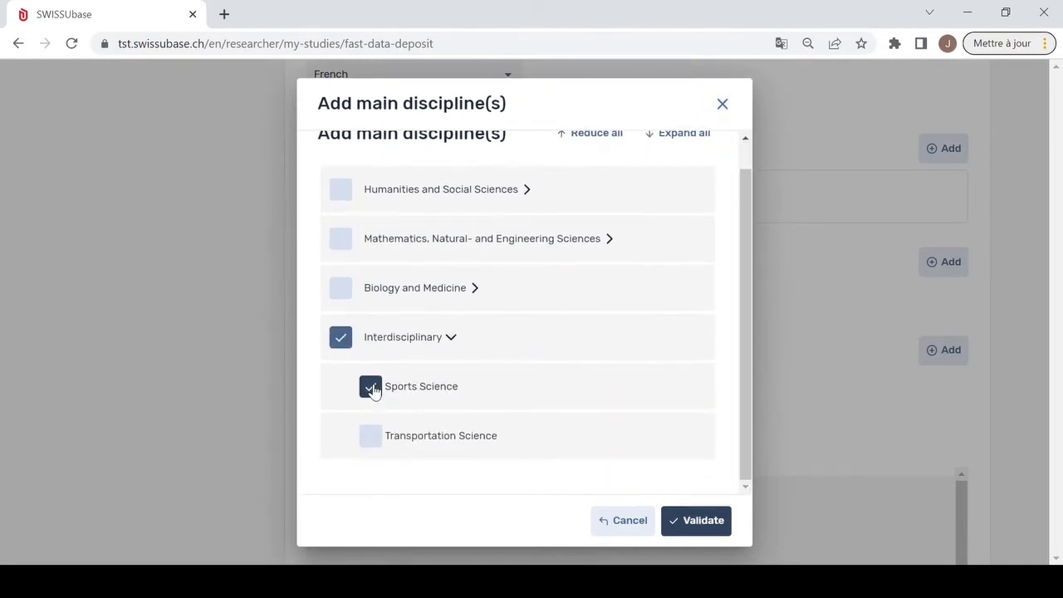
pyautogui.click(686, 523)
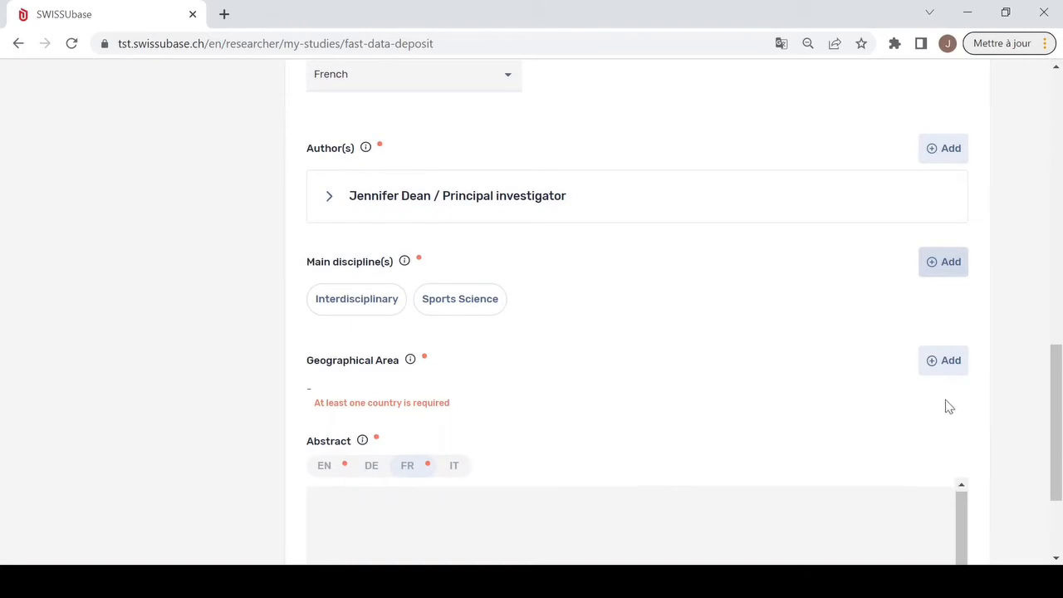
# Add Switzerland, within Western Europe, as the study's geographical area
pyautogui.click(936, 366)
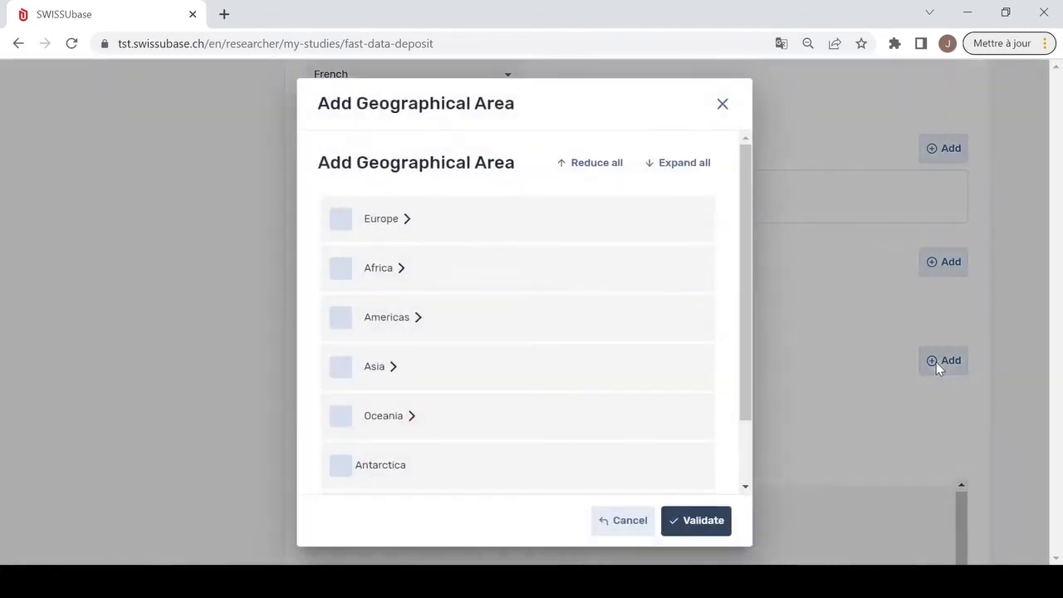
pyautogui.click(383, 226)
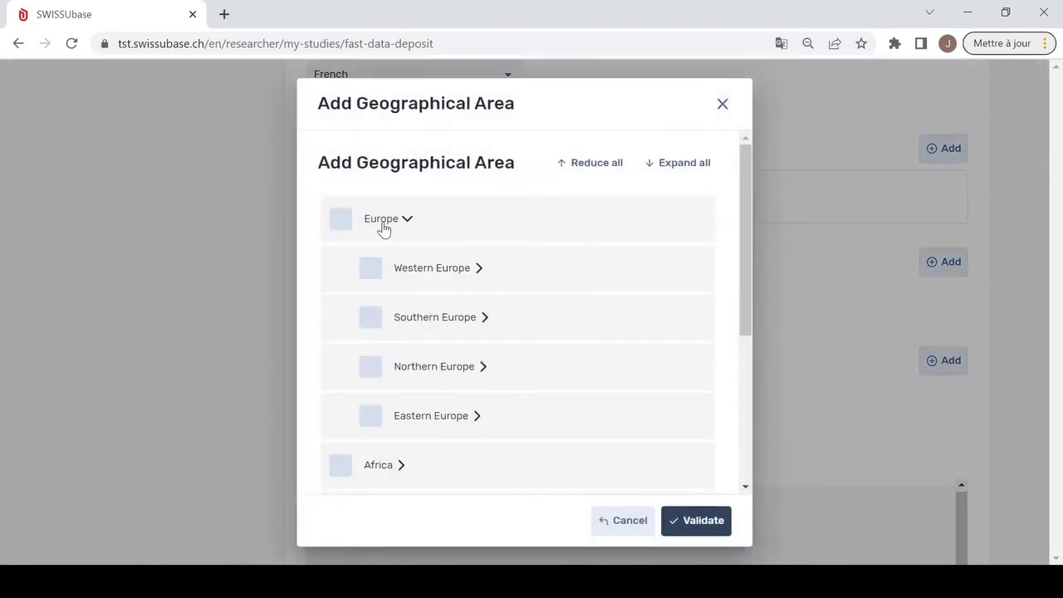
pyautogui.click(441, 274)
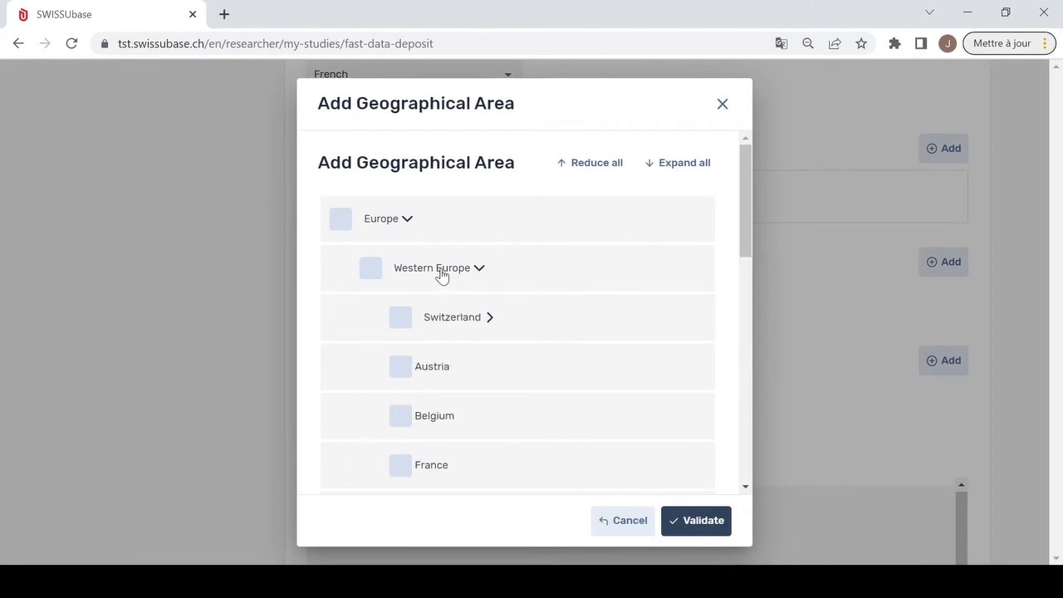
pyautogui.click(400, 318)
pyautogui.click(696, 523)
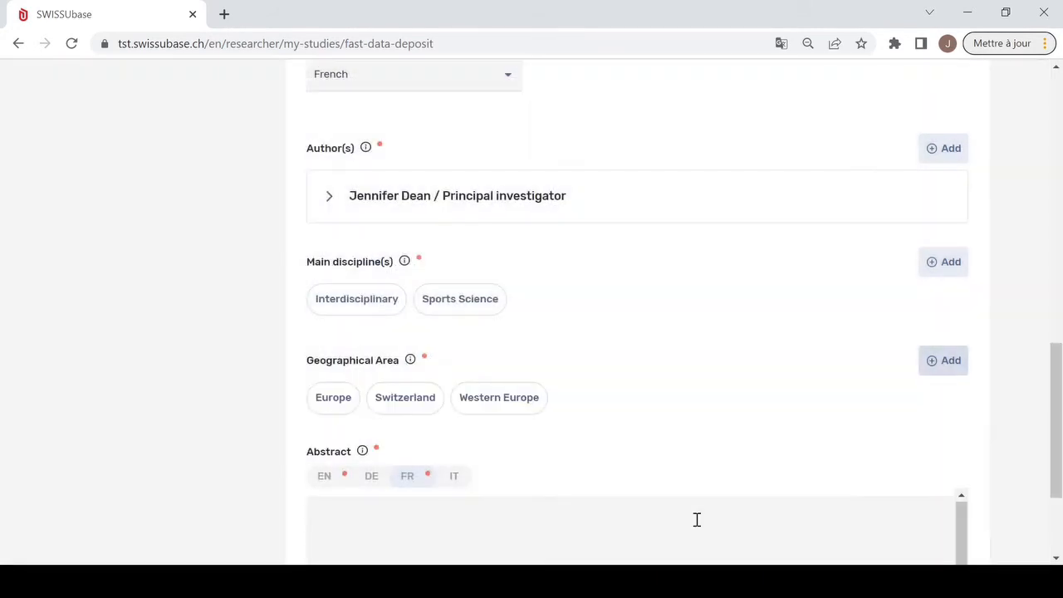
# Enter the abstract as "abstract" in French and "abstract in english" in English, and continue to the Dataset stage
pyautogui.scroll(-3, 695, 520)
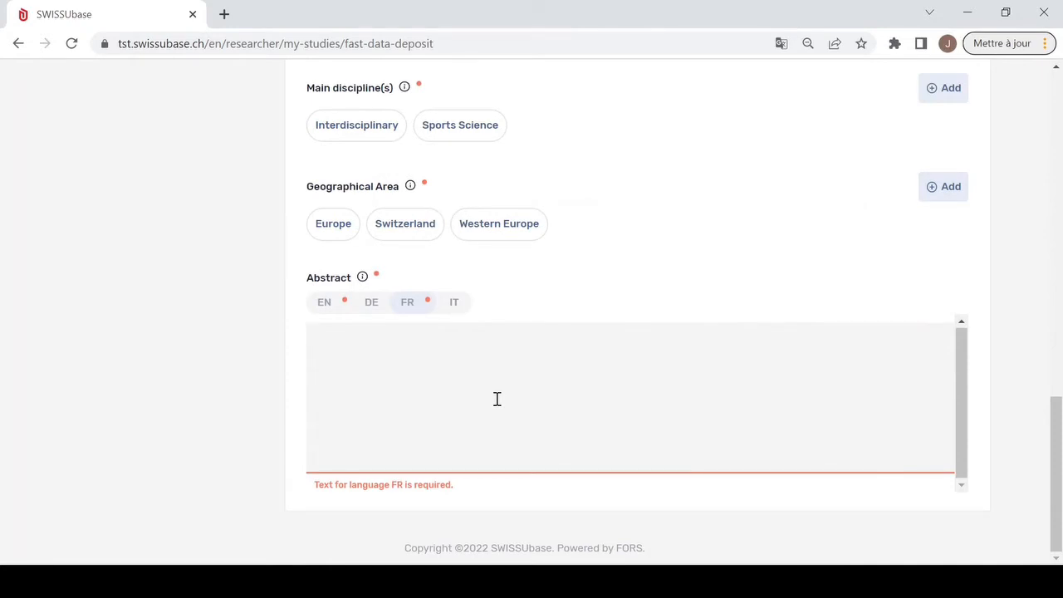
pyautogui.write('ab')
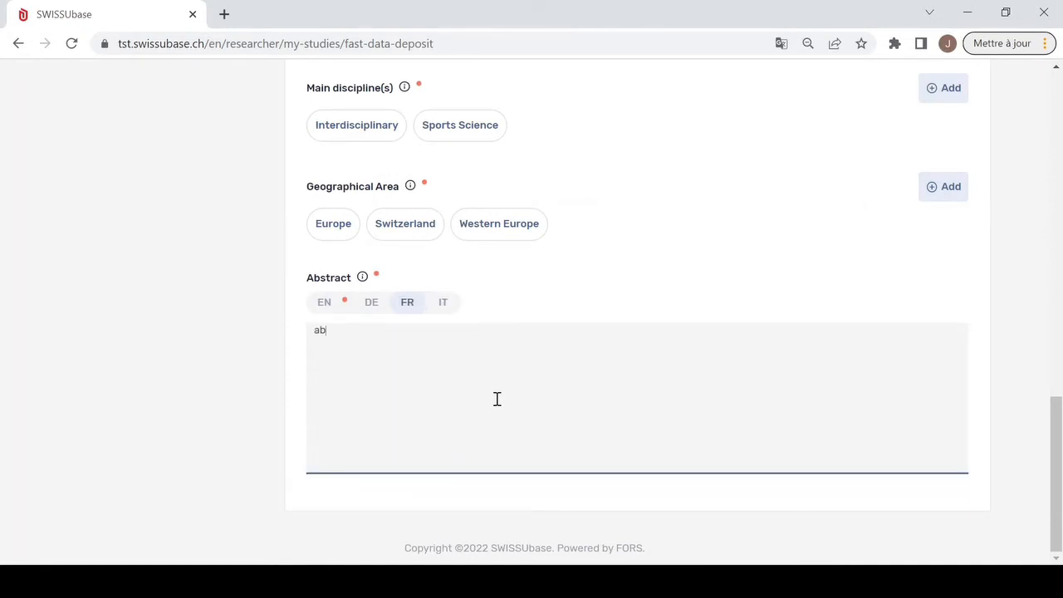
pyautogui.write('stract')
pyautogui.click(322, 303)
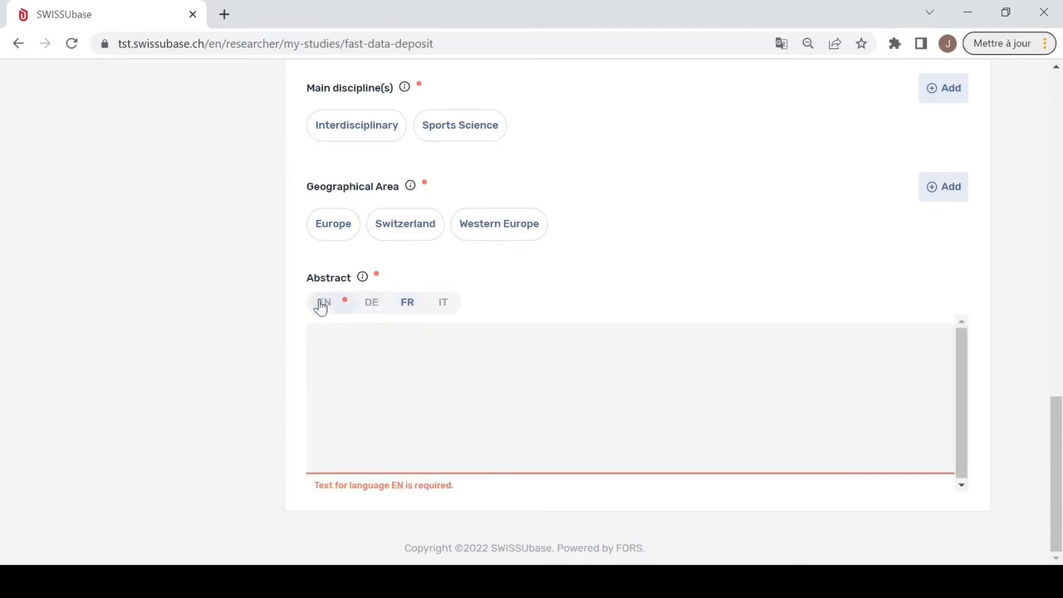
pyautogui.click(349, 341)
pyautogui.write('a')
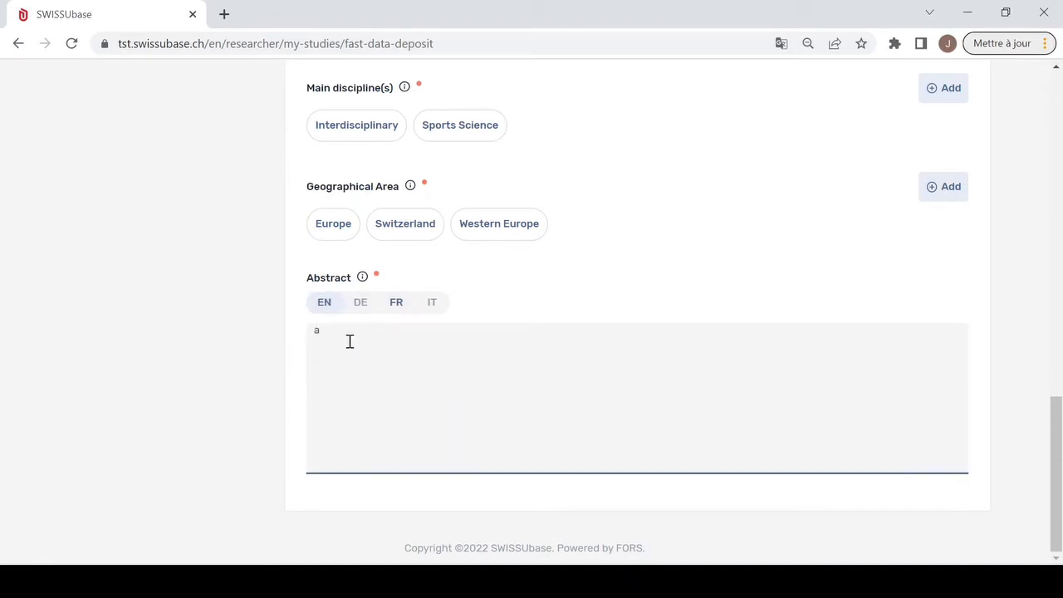
pyautogui.write('bstract in english')
pyautogui.scroll(15, 721, 327)
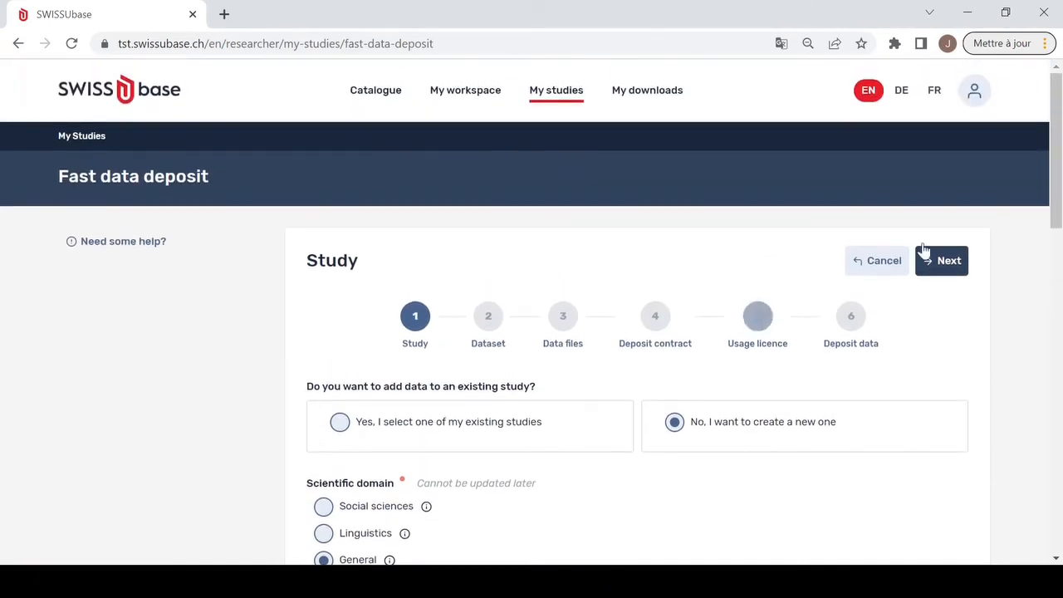
pyautogui.click(947, 260)
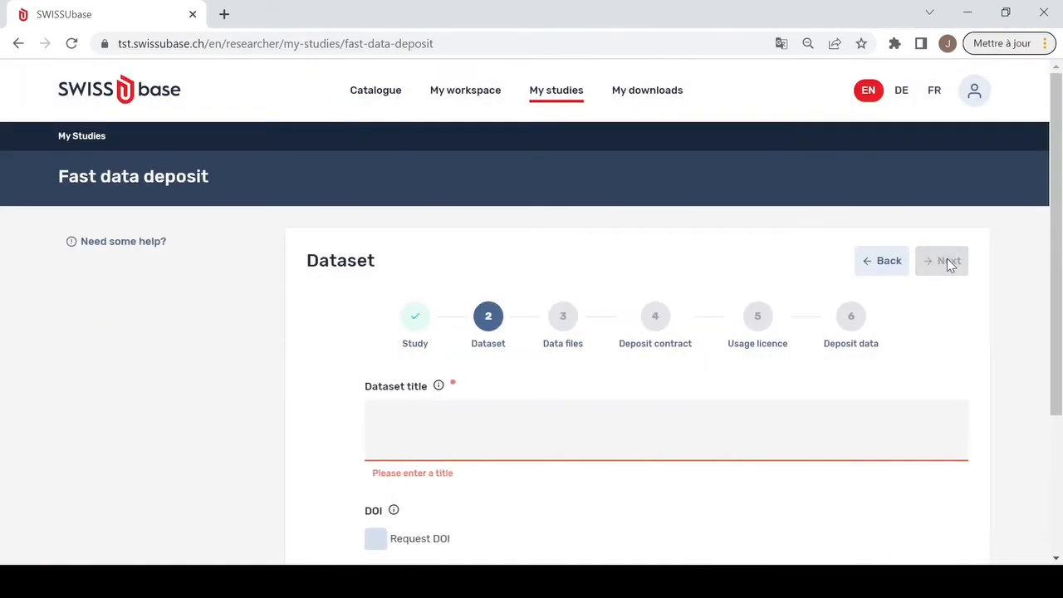
# Title the dataset "dataset title data collected 2020-2022"
pyautogui.scroll(-2, 937, 316)
pyautogui.click(761, 270)
pyautogui.write('data')
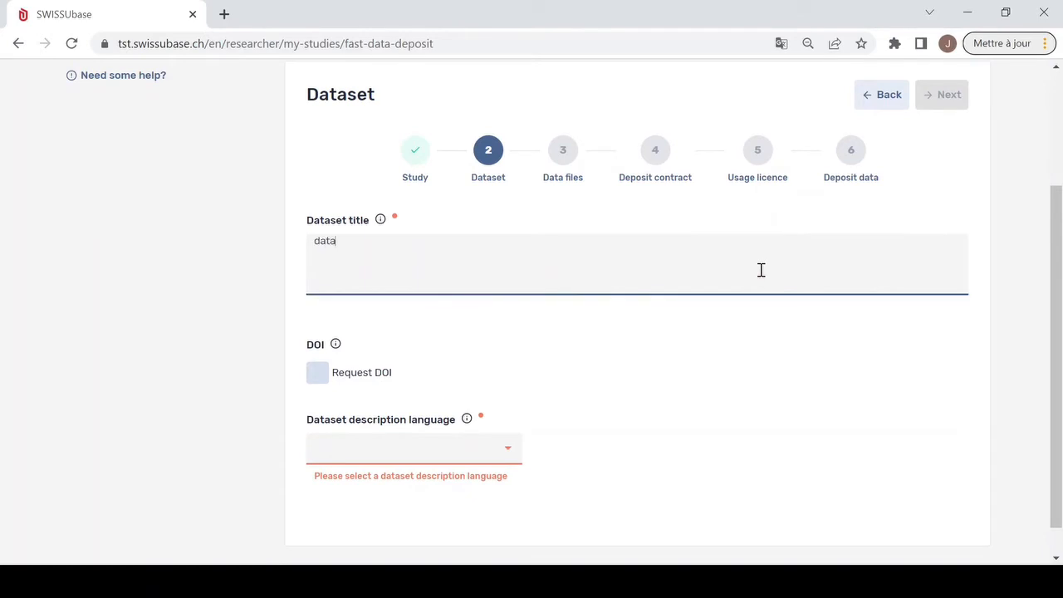
pyautogui.write('set title you')
pyautogui.press('BackSpace')
pyautogui.press('BackSpace')
pyautogui.write('co')
pyautogui.write(' data collected ')
pyautogui.write('20')
pyautogui.write('20-2022')
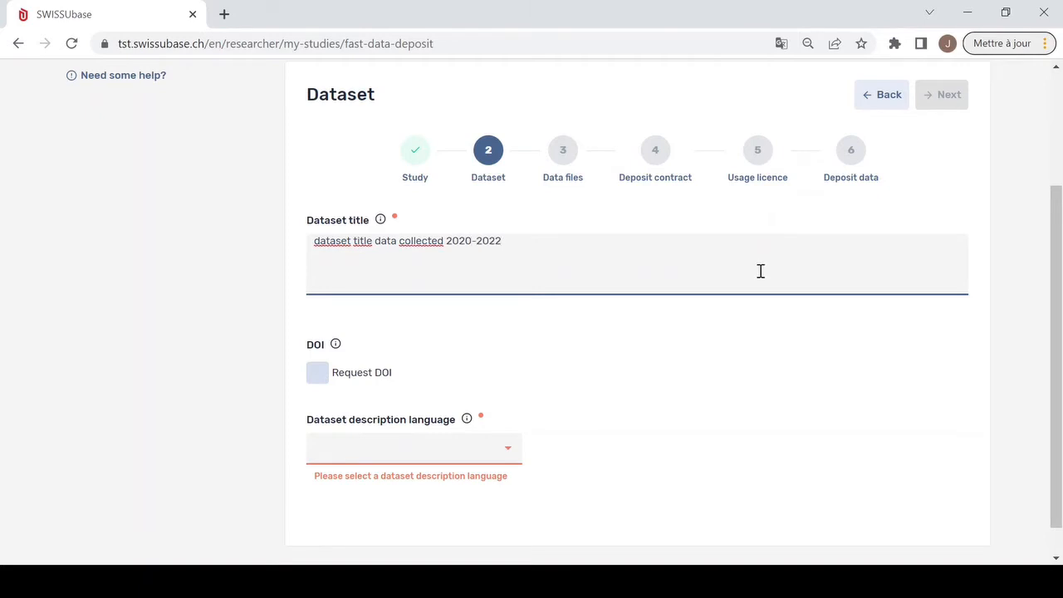
# Request a DOI for the dataset and set its description language to French
pyautogui.scroll(-1, 761, 271)
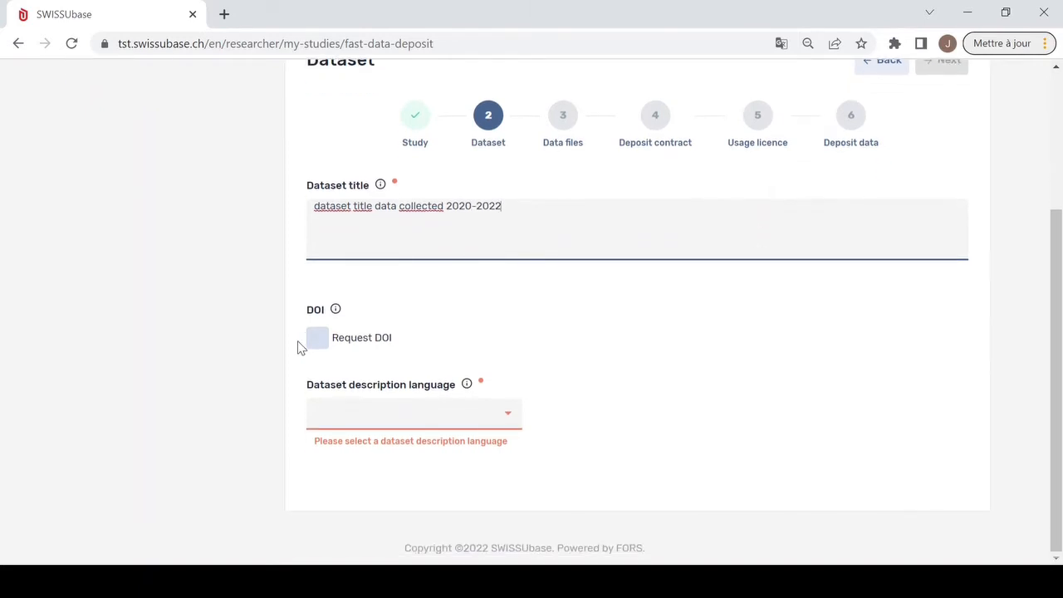
pyautogui.click(321, 343)
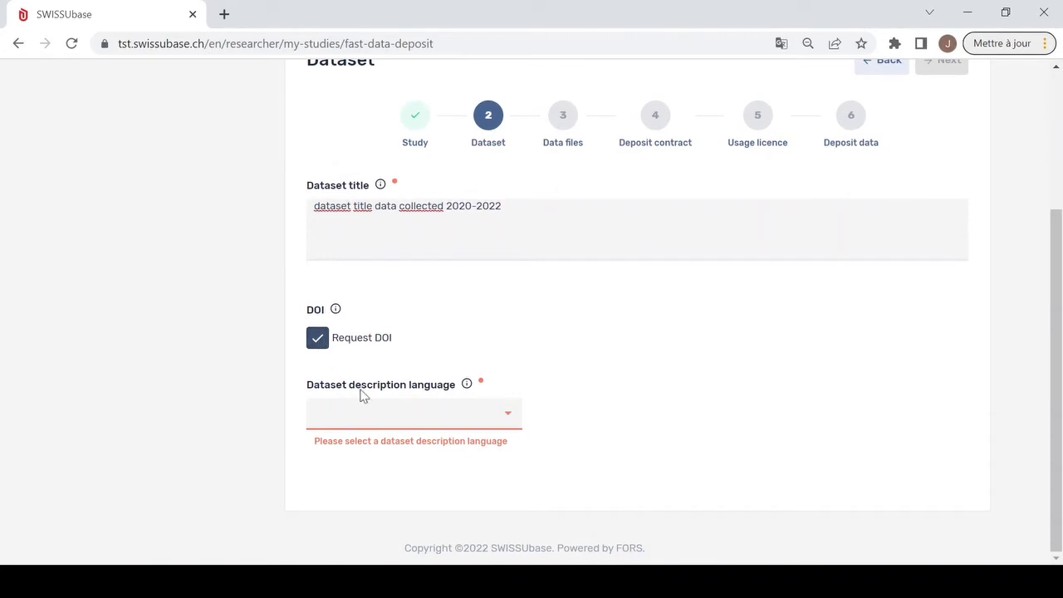
pyautogui.click(366, 419)
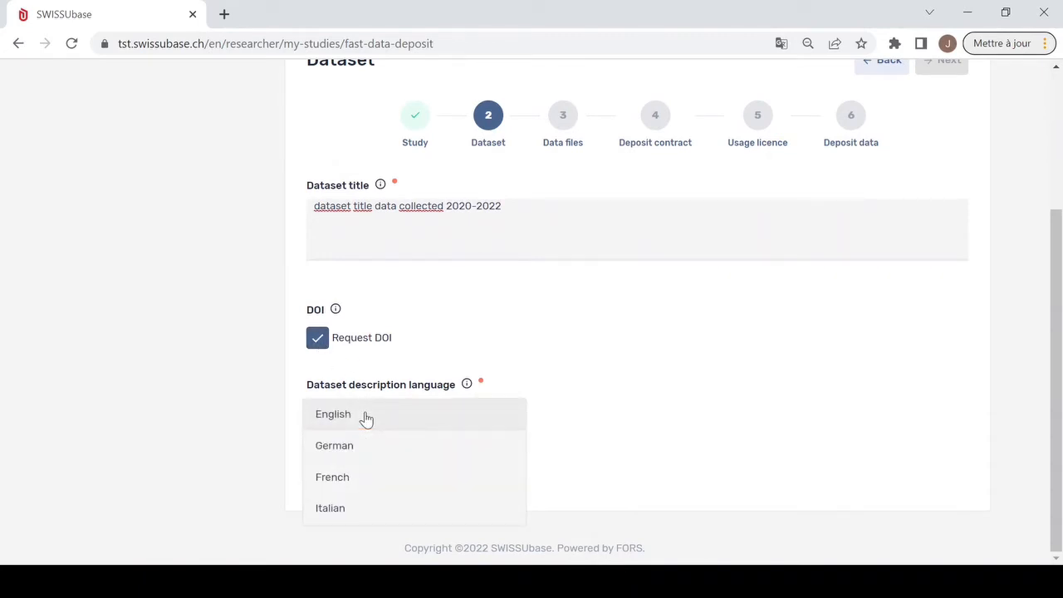
pyautogui.click(344, 480)
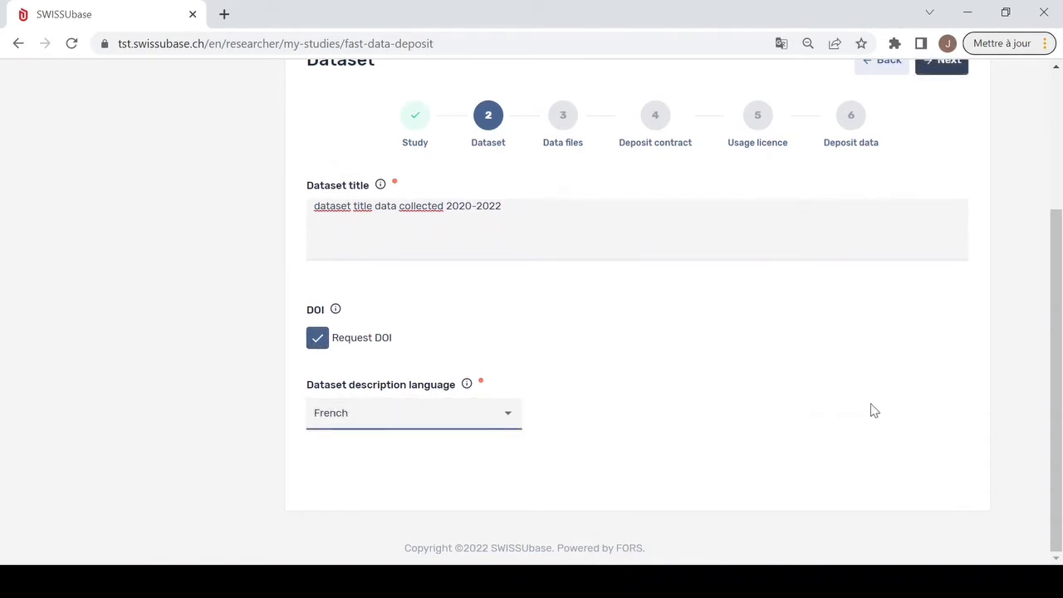
# Continue to the Data files stage and upload Data file collection.zip as a file collection
pyautogui.scroll(2, 871, 410)
pyautogui.click(946, 237)
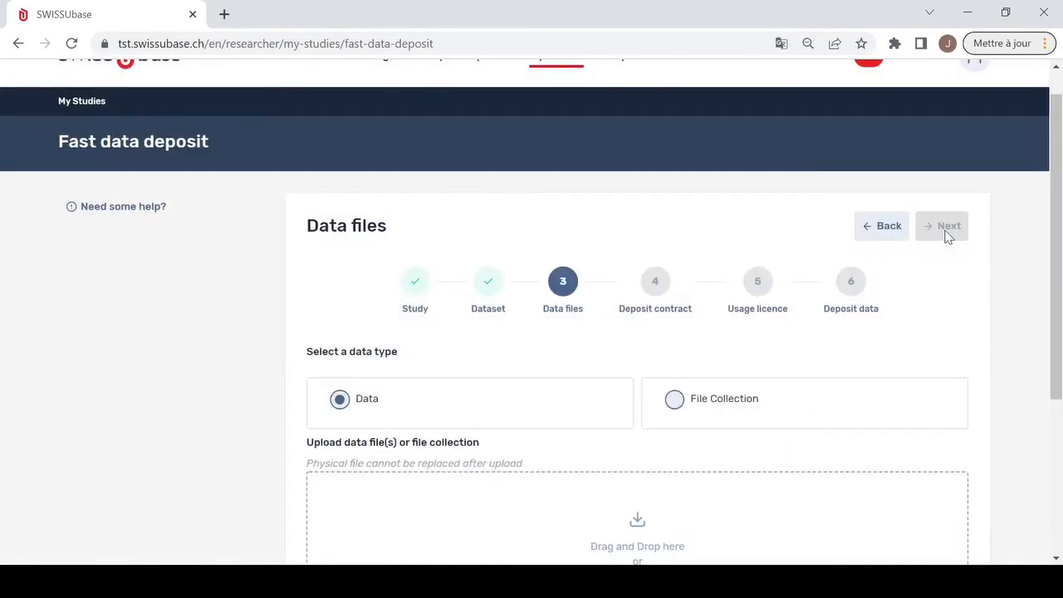
pyautogui.scroll(-1, 948, 238)
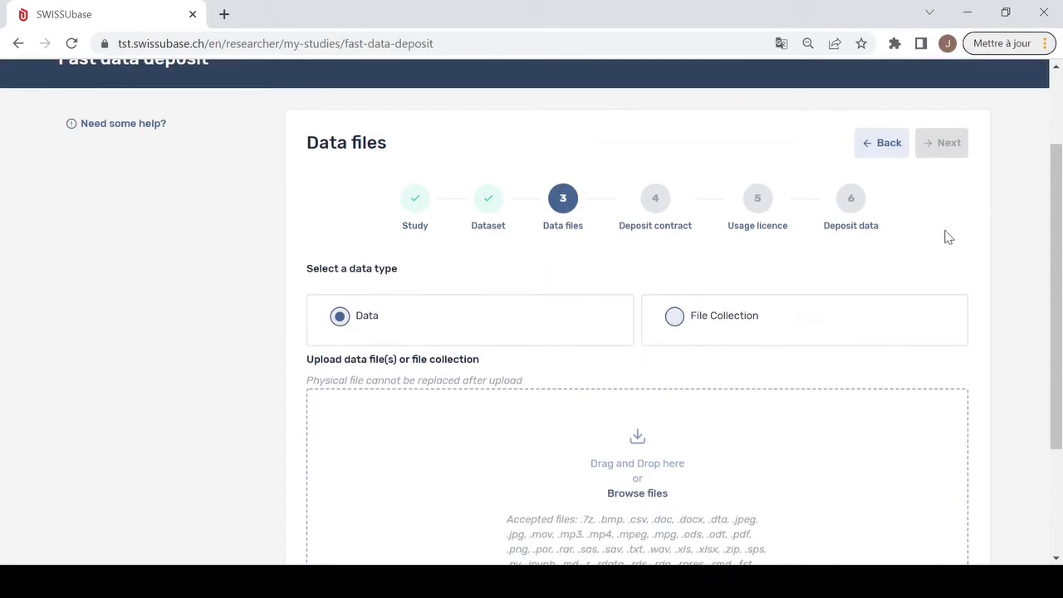
pyautogui.scroll(-1, 948, 237)
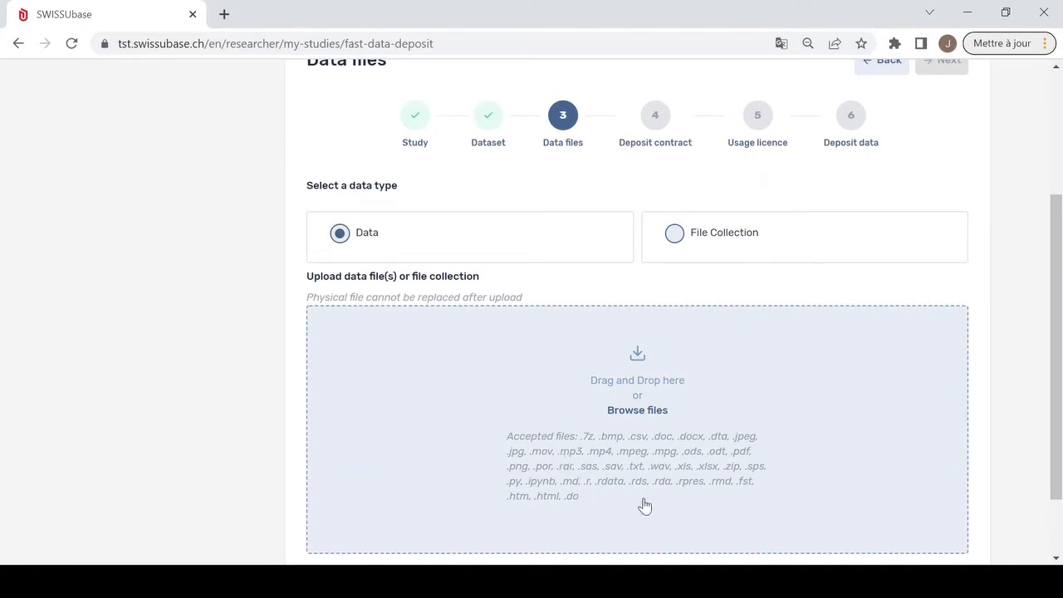
pyautogui.click(676, 240)
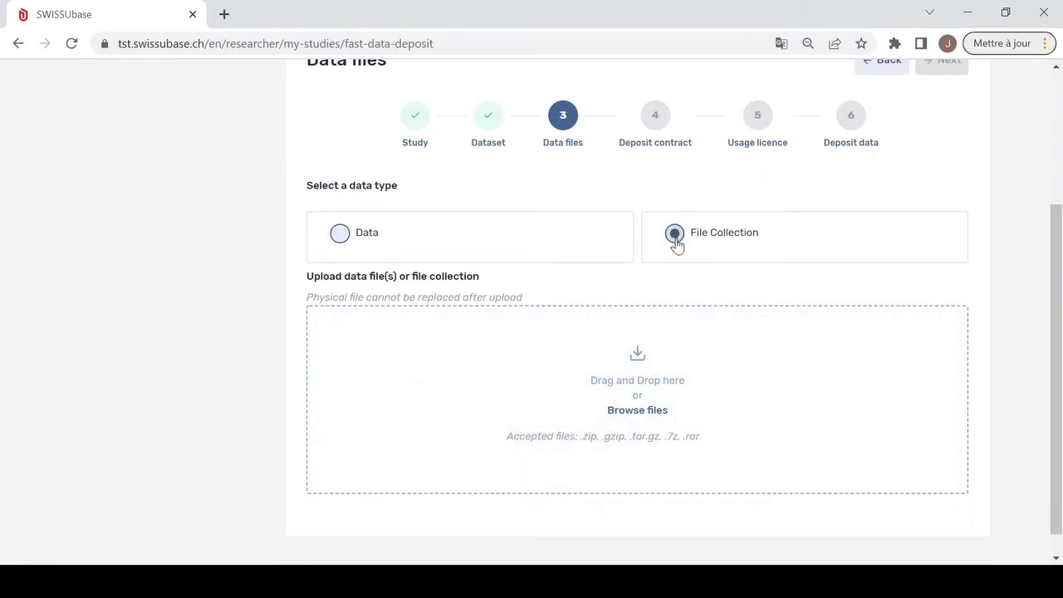
pyautogui.scroll(-1, 835, 389)
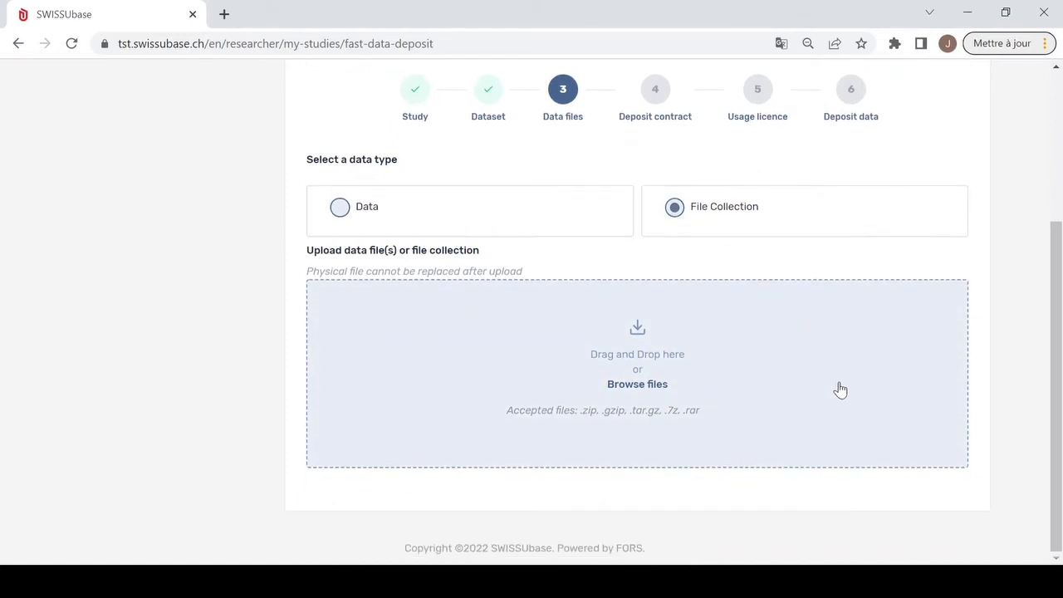
pyautogui.click(628, 385)
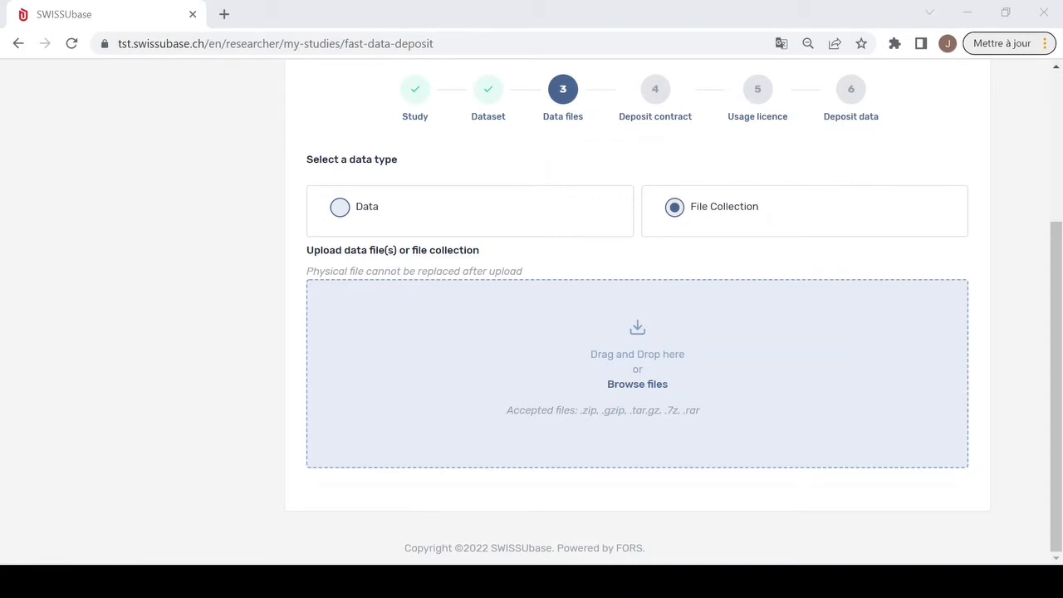
pyautogui.doubleClick(219, 145)
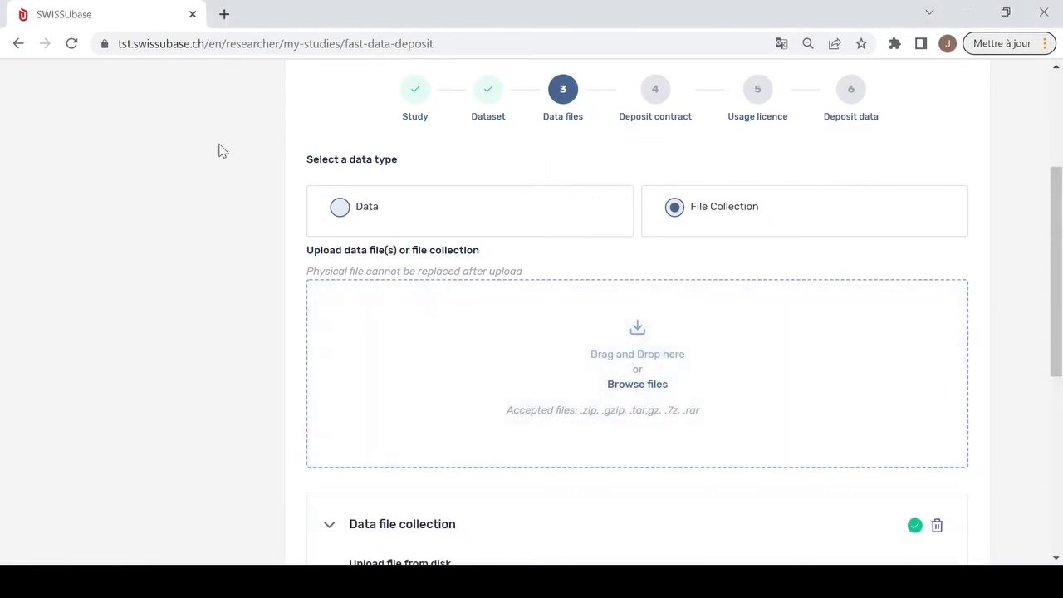
# Extend the uploaded file collection's title to "Data file collection years 2020-2022"
pyautogui.scroll(-4, 718, 406)
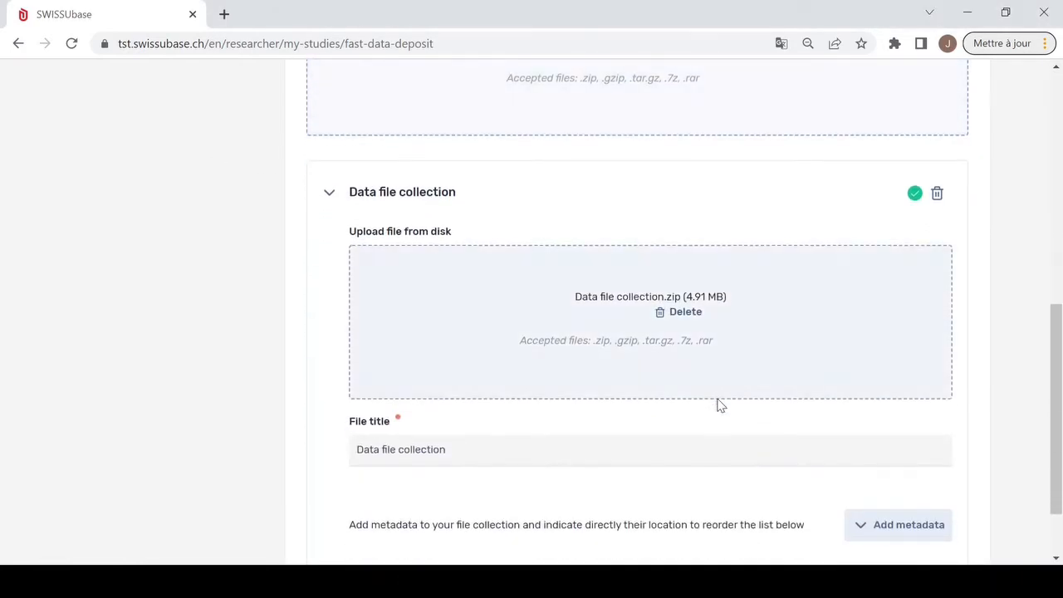
pyautogui.scroll(-1, 718, 405)
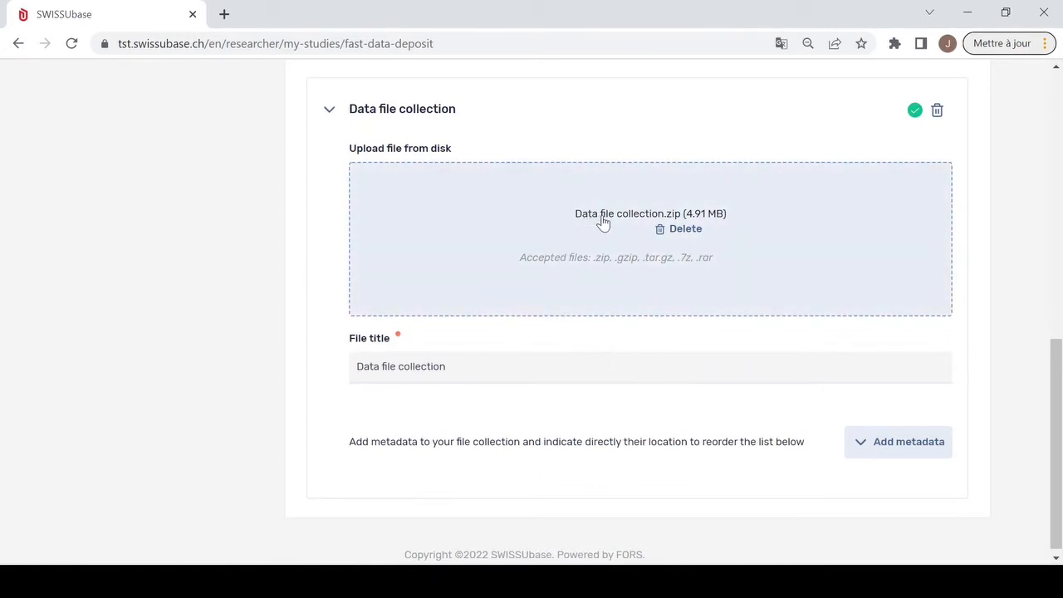
pyautogui.click(455, 367)
pyautogui.moveTo(455, 367); pyautogui.dragTo(332, 371)
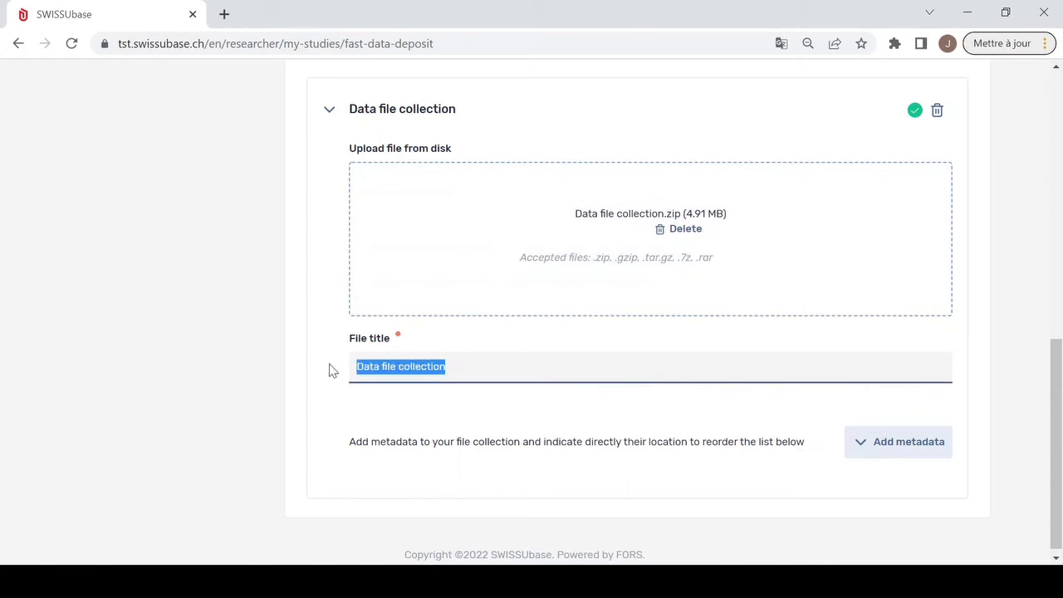
pyautogui.click(507, 367)
pyautogui.write('y')
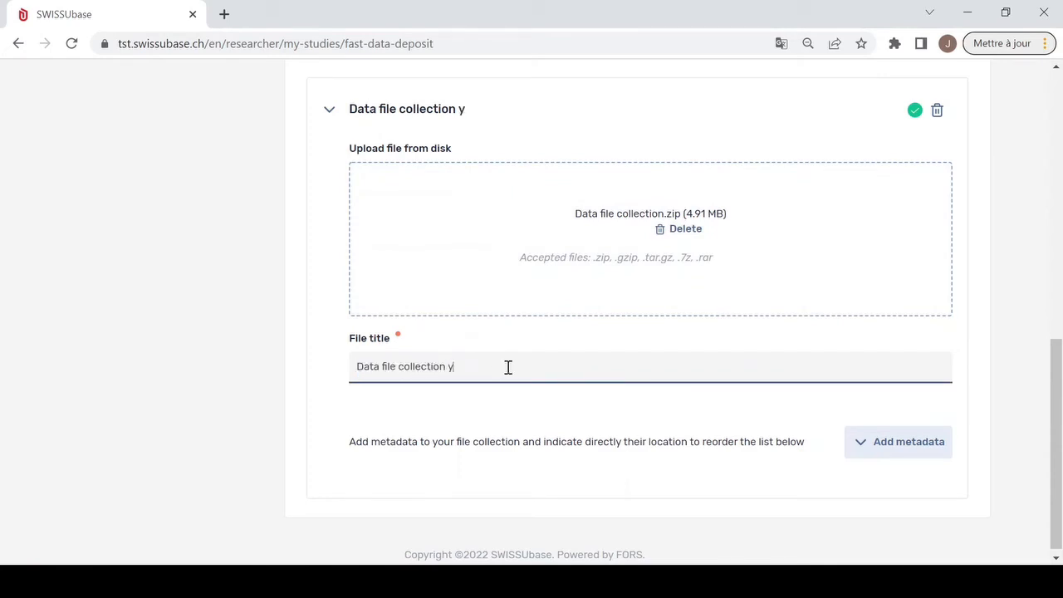
pyautogui.write('ears 2020-2022')
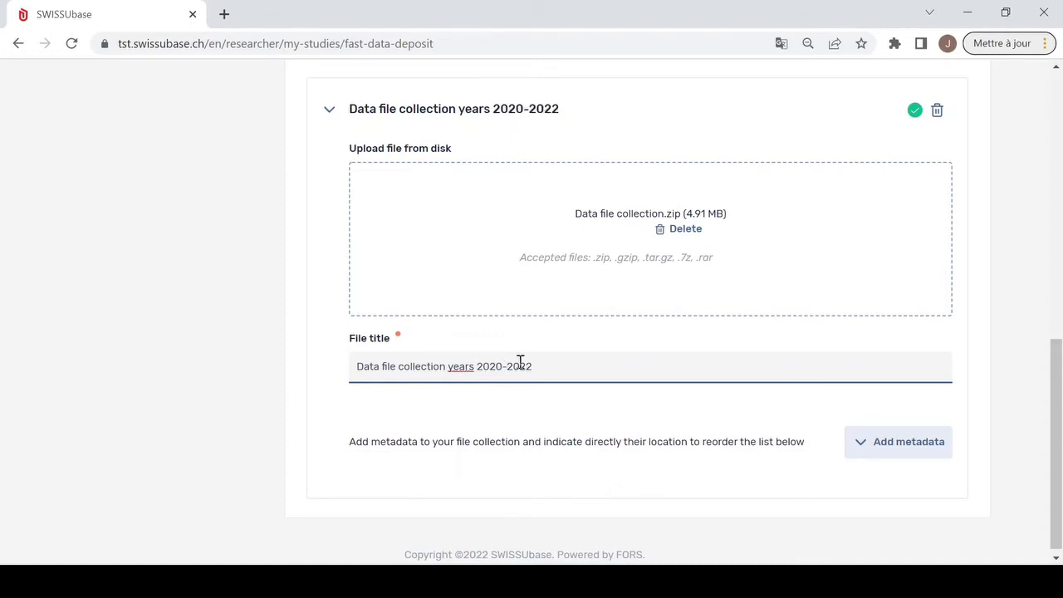
pyautogui.scroll(-1, 544, 394)
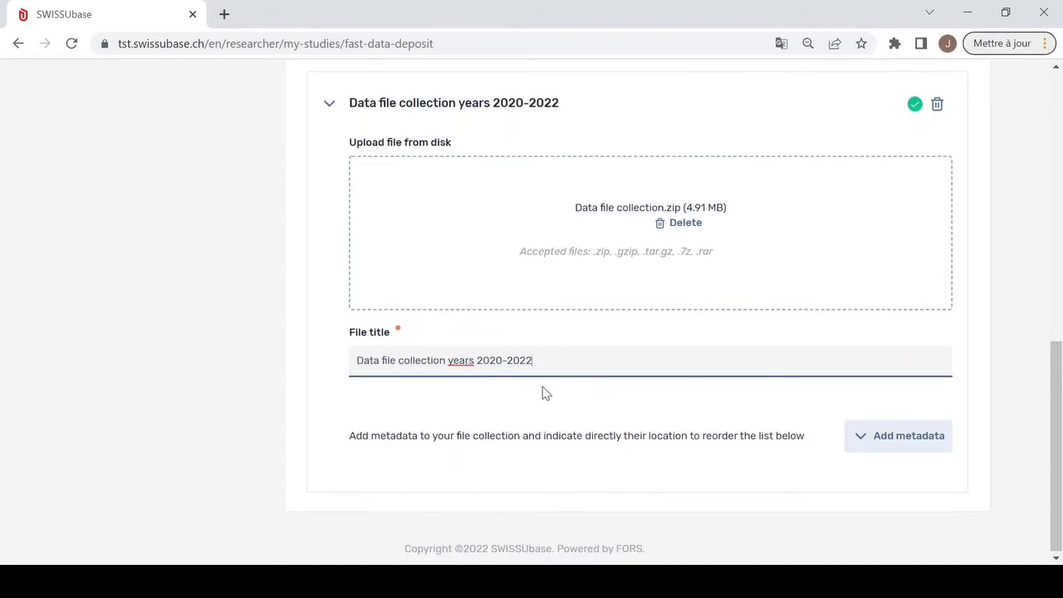
pyautogui.click(859, 445)
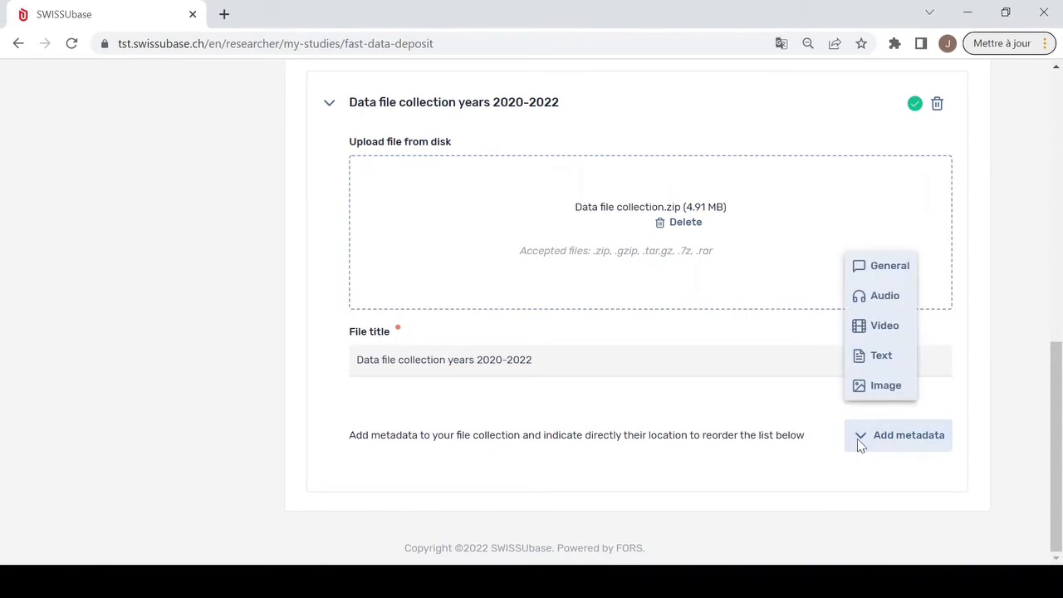
pyautogui.click(883, 267)
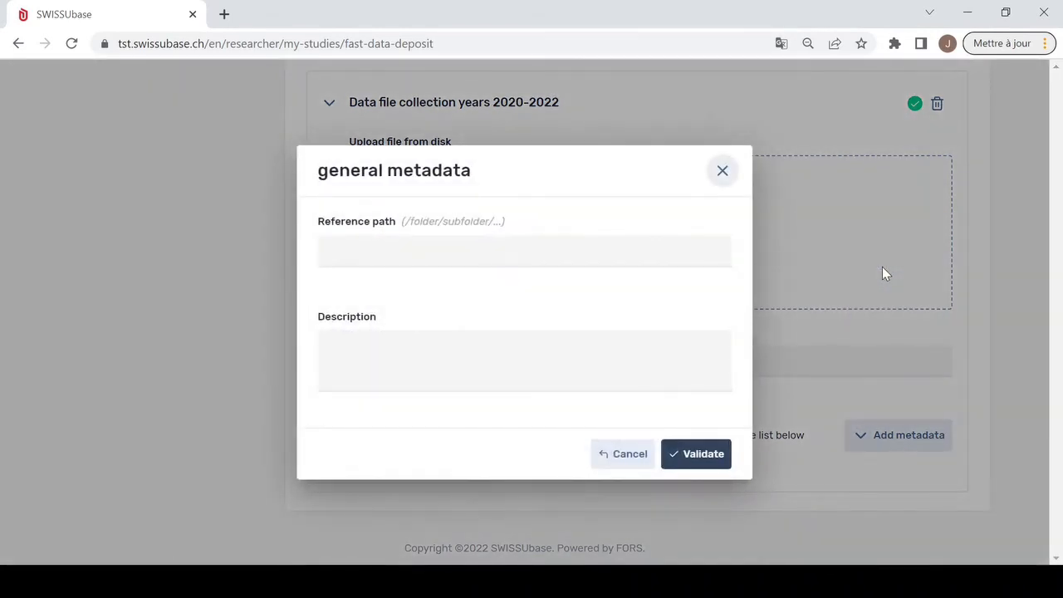
pyautogui.click(554, 255)
pyautogui.click(629, 330)
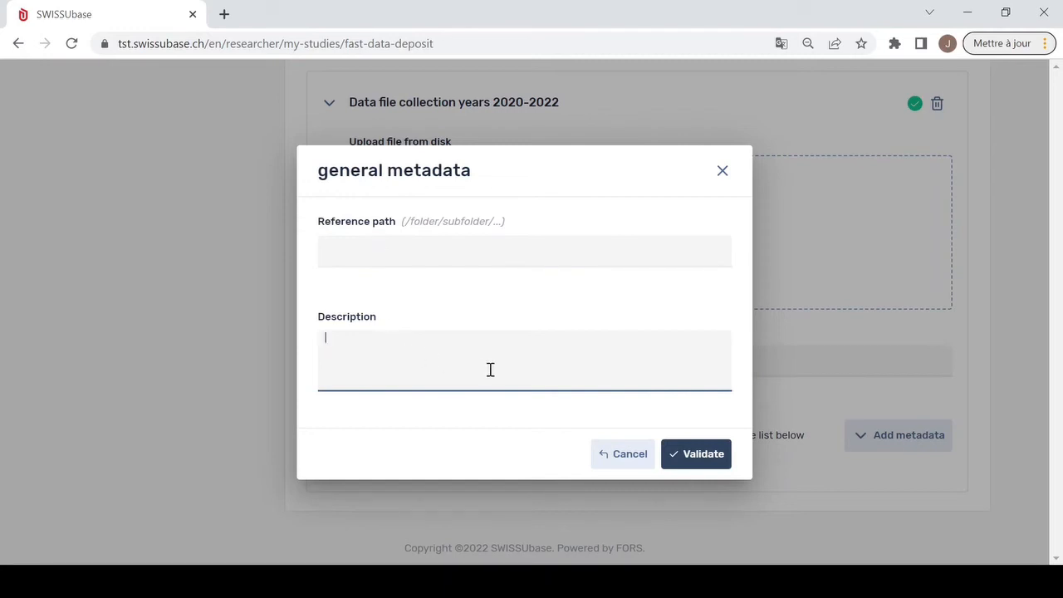
pyautogui.click(616, 463)
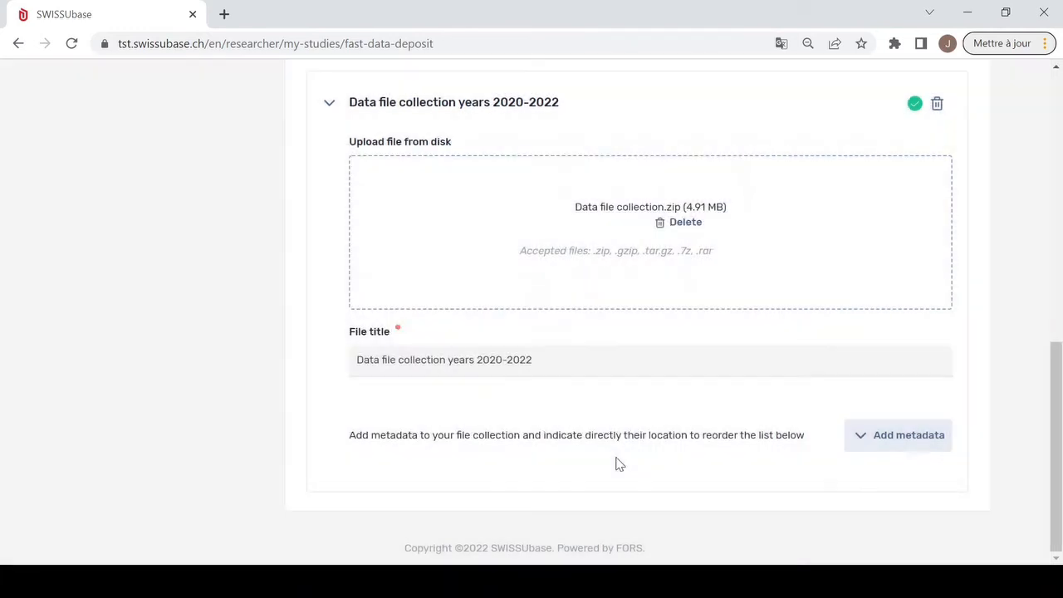
# Save the uploaded file collection and continue to the Deposit contract stage
pyautogui.scroll(5, 616, 463)
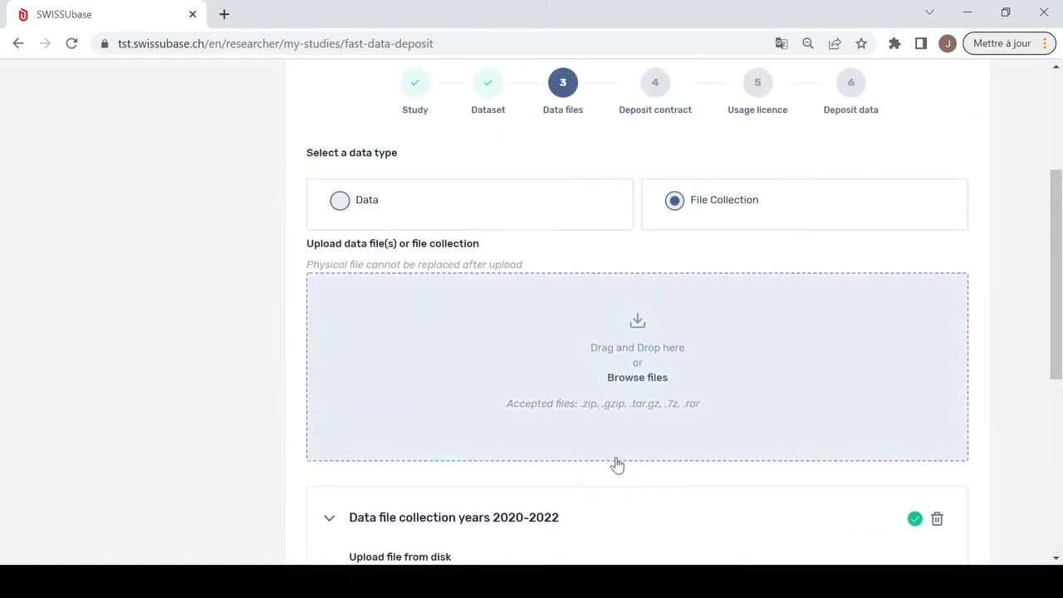
pyautogui.scroll(-2, 616, 463)
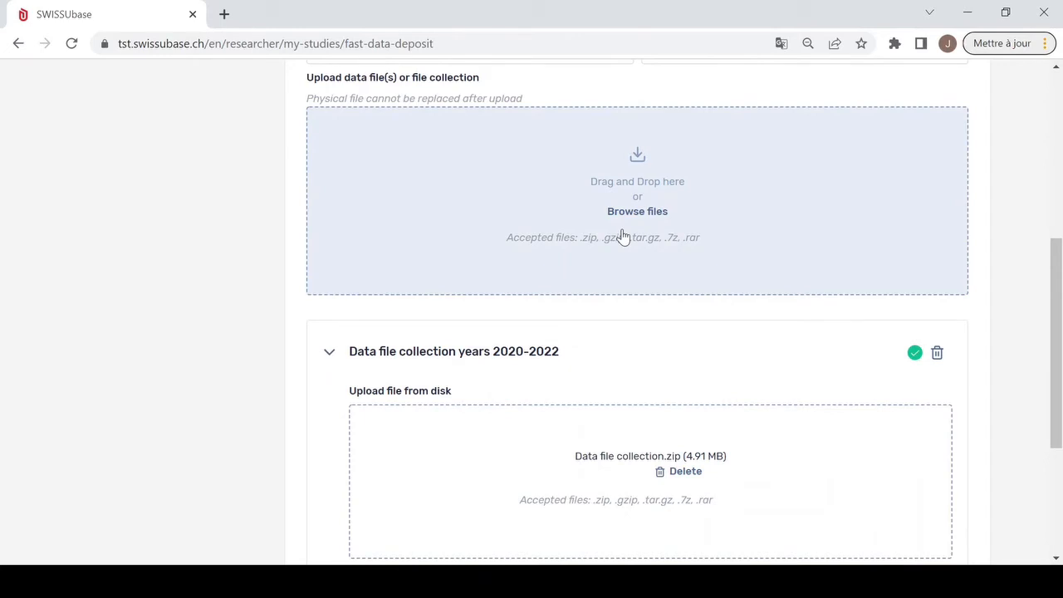
pyautogui.scroll(3, 622, 237)
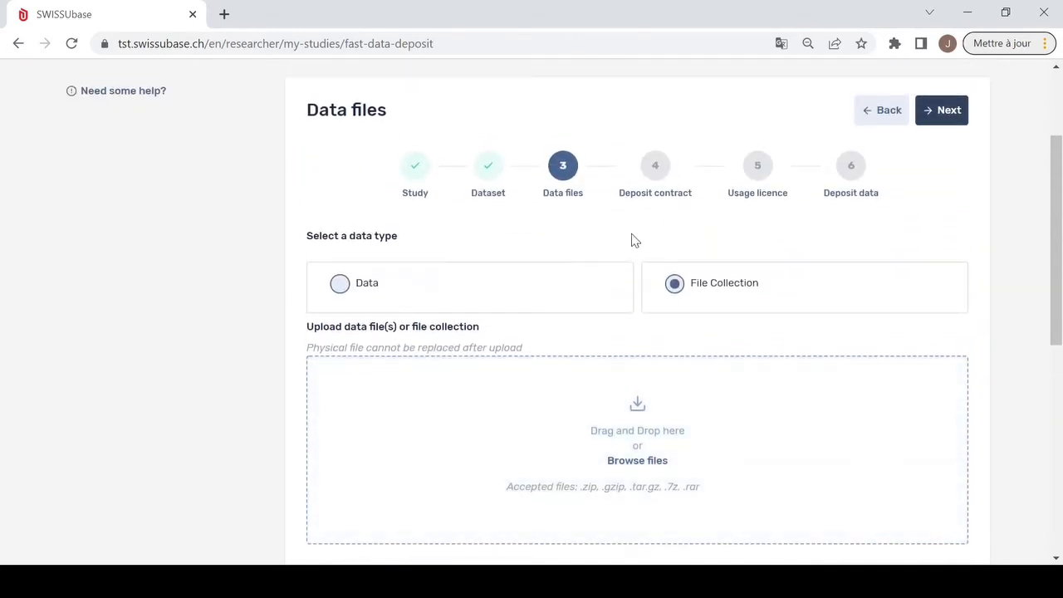
pyautogui.click(950, 115)
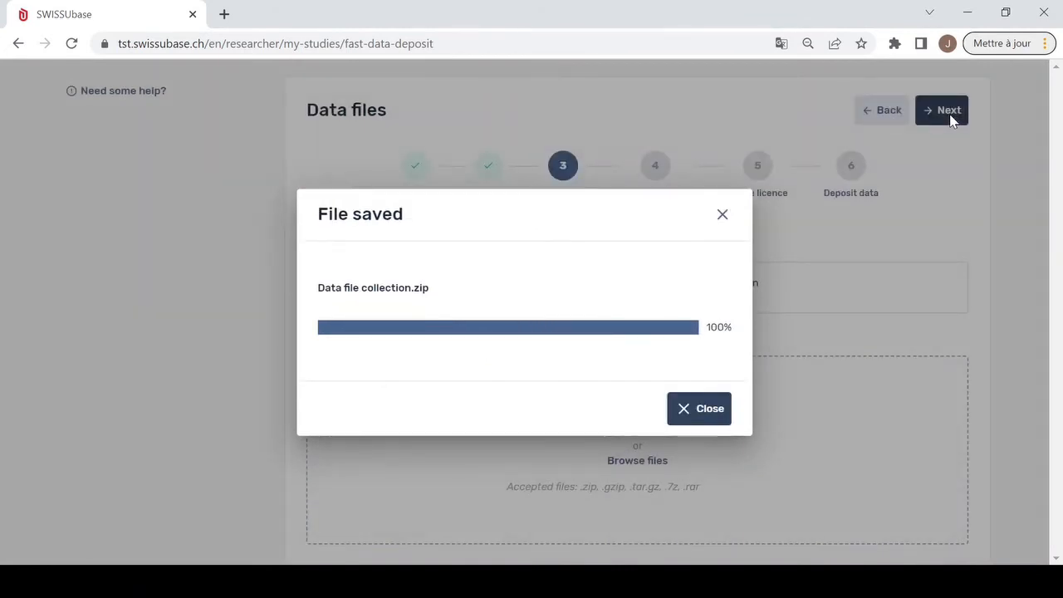
pyautogui.click(705, 420)
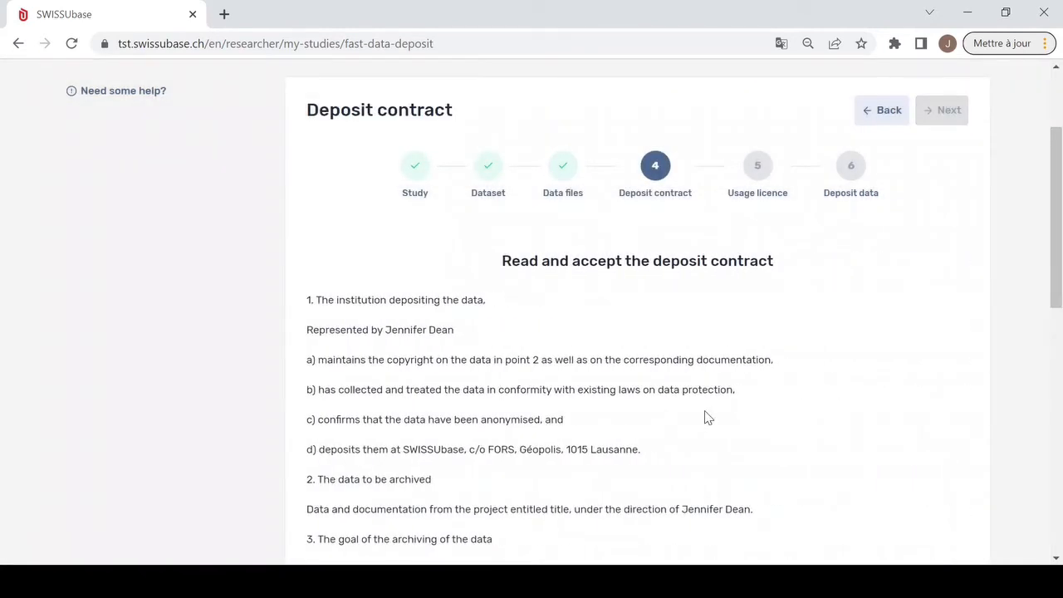
# Read through the deposit contract, accept it and continue to the Usage licence stage
pyautogui.scroll(-1, 706, 411)
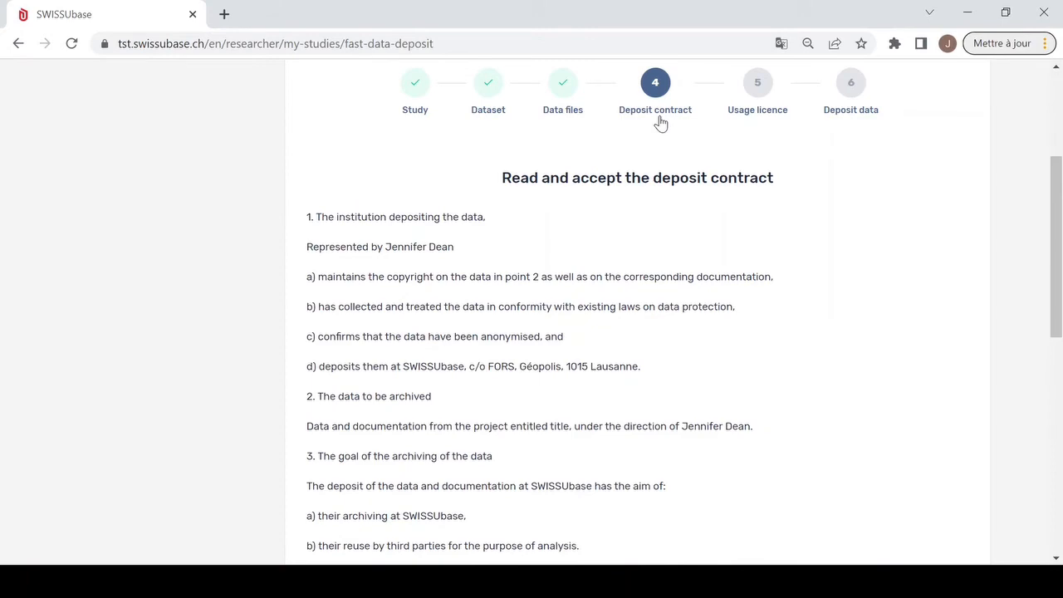
pyautogui.scroll(-4, 753, 318)
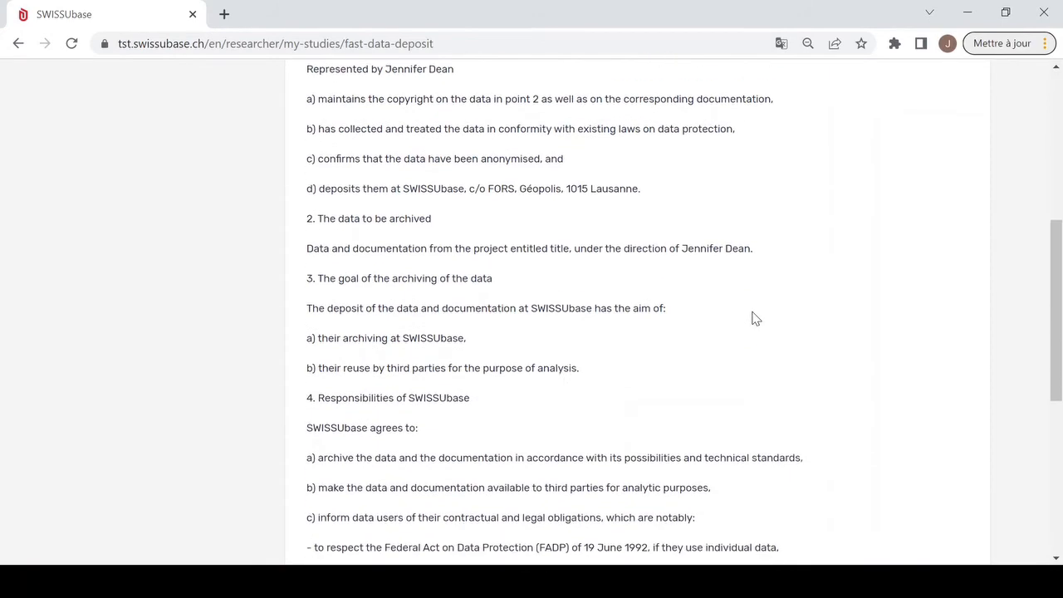
pyautogui.scroll(-4, 753, 318)
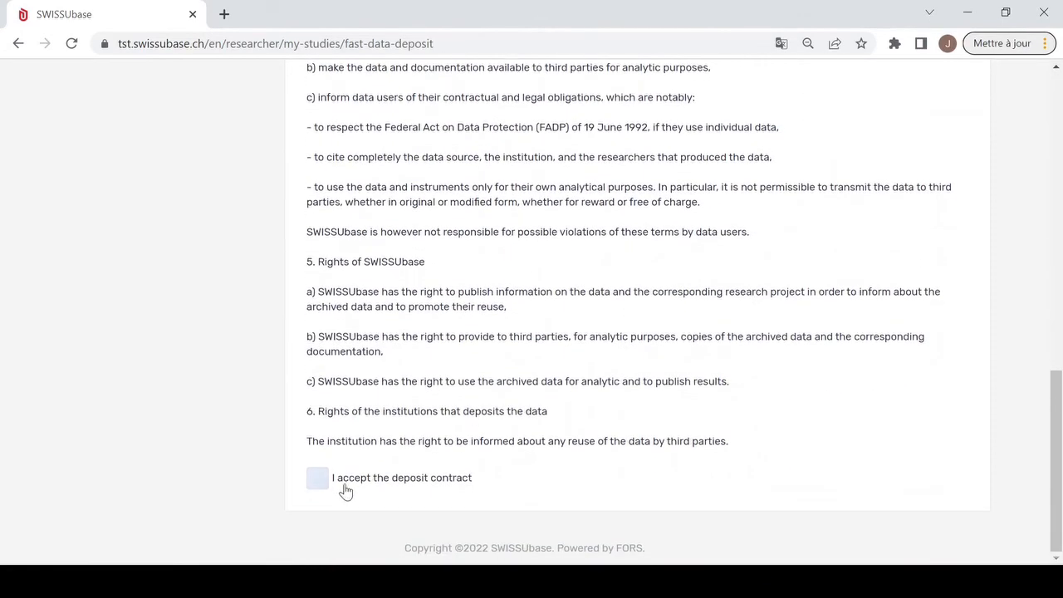
pyautogui.click(318, 479)
pyautogui.scroll(10, 750, 427)
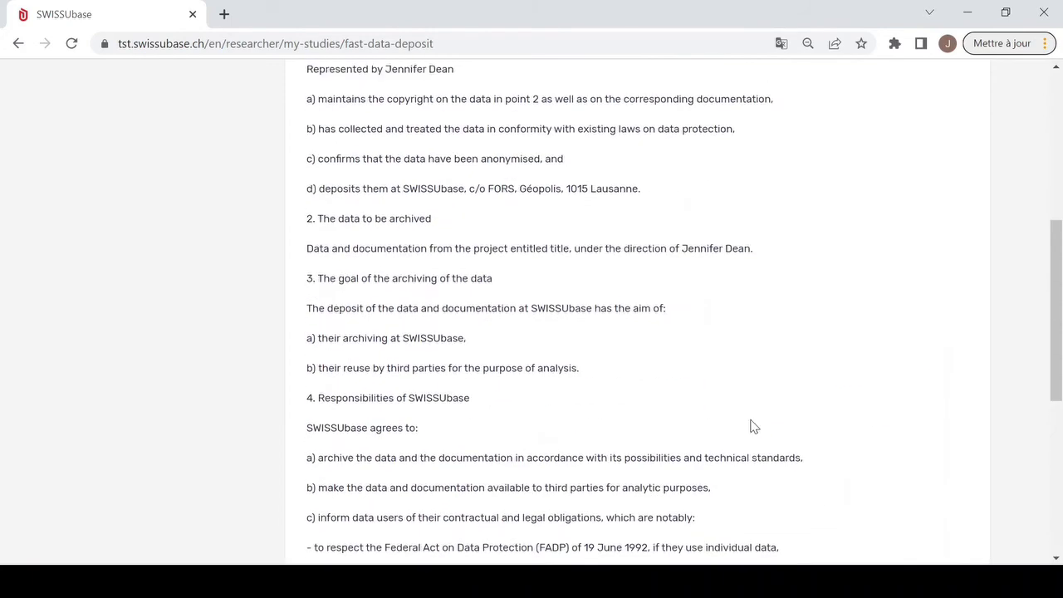
pyautogui.click(941, 264)
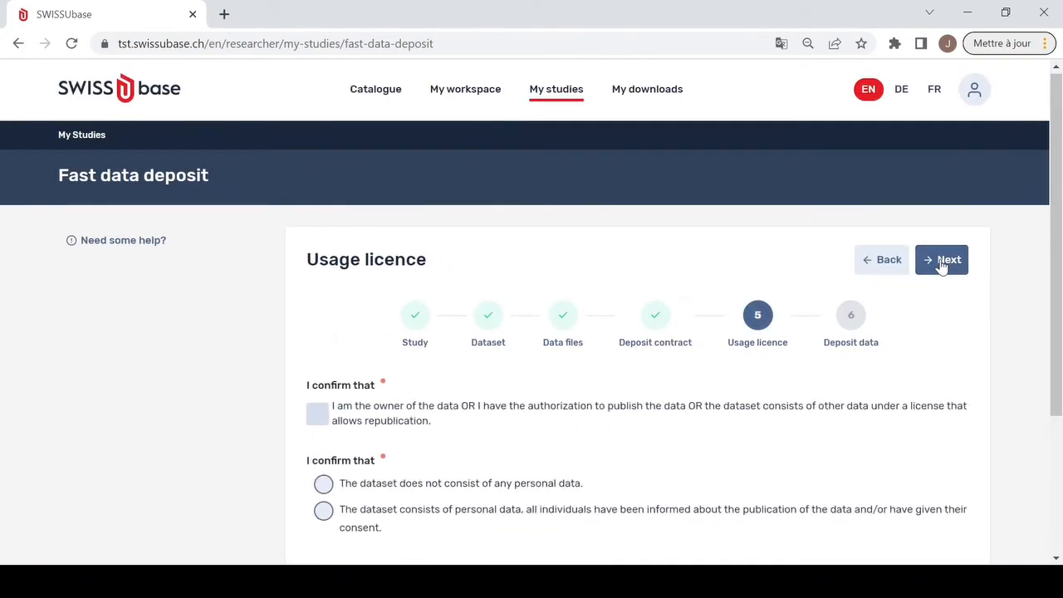
# Confirm ownership or authorization to publish the data, and that the dataset does not consist of any personal data
pyautogui.scroll(-1, 963, 415)
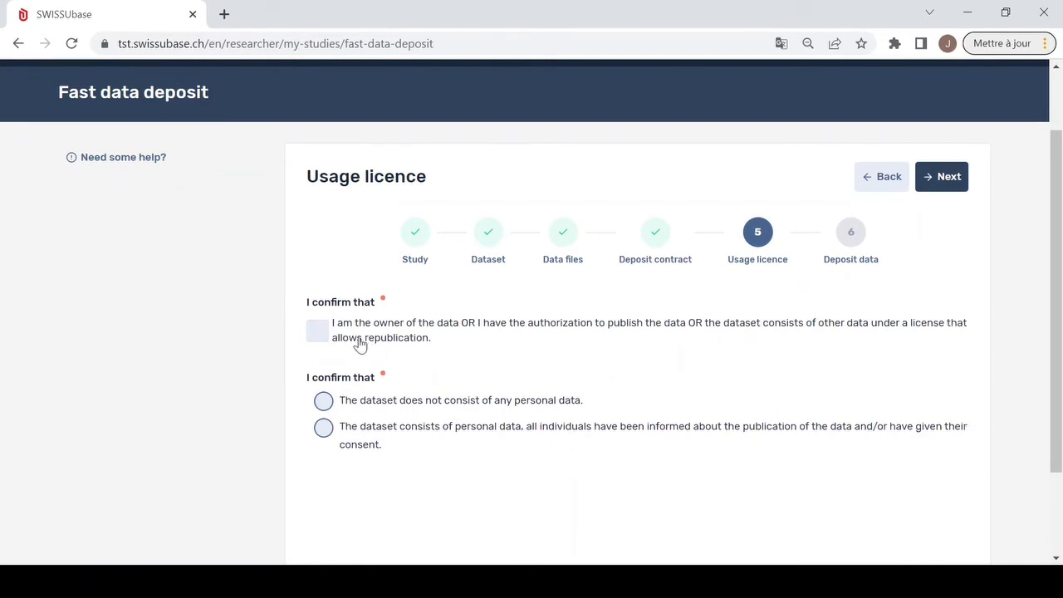
pyautogui.click(318, 331)
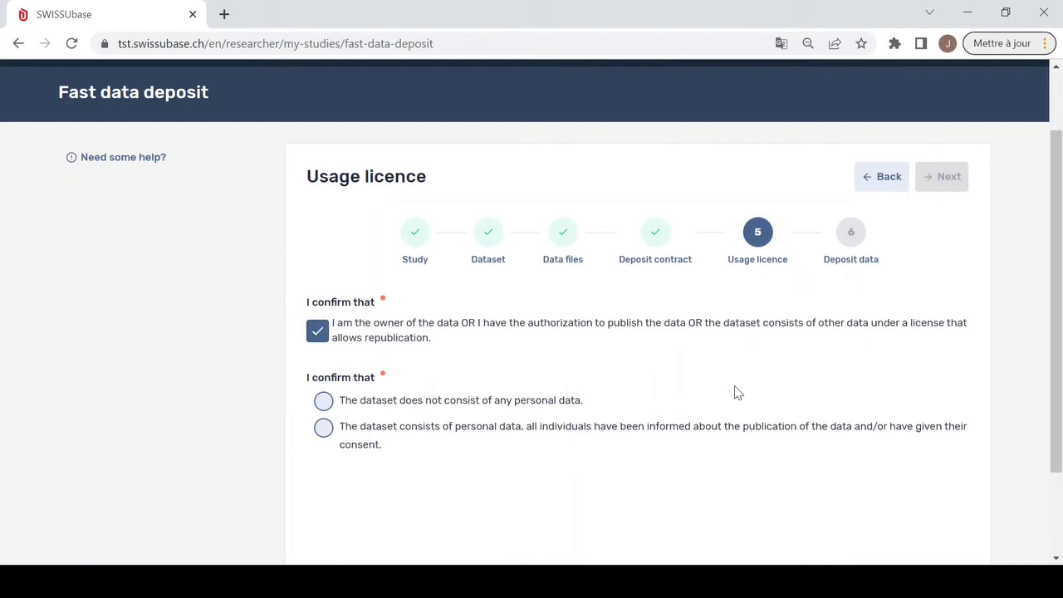
pyautogui.scroll(-1, 738, 392)
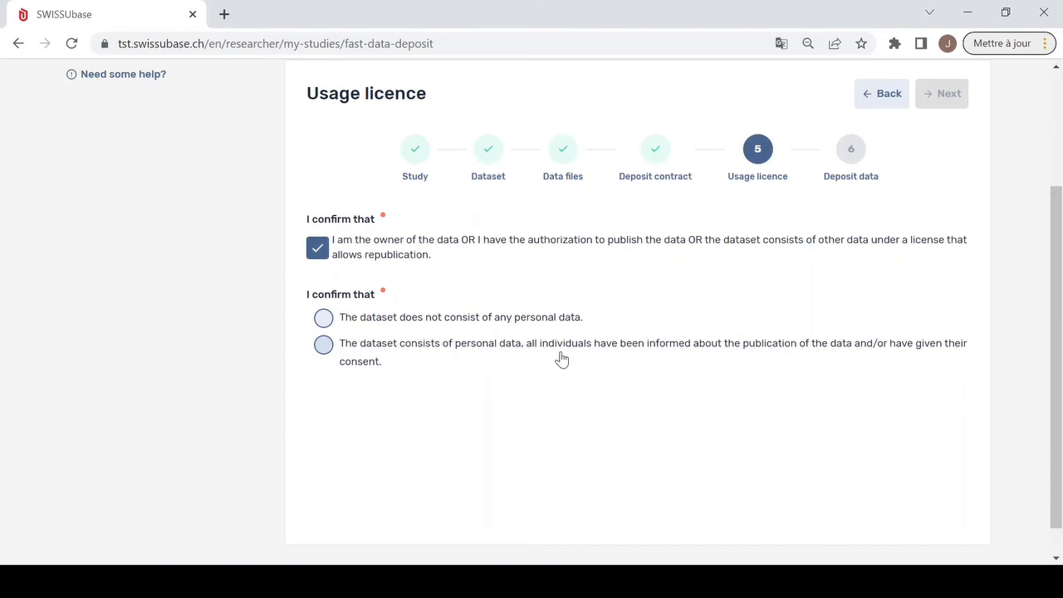
pyautogui.click(324, 319)
# Look through the licences offered for the dataset and examine the terms of License Creative Commons BY
pyautogui.scroll(-2, 324, 326)
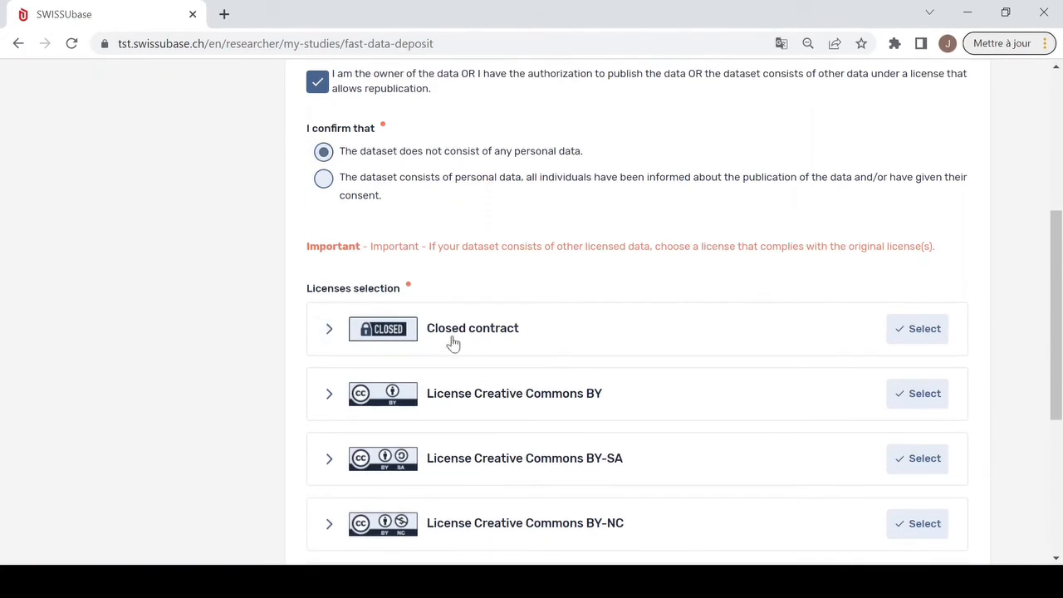
pyautogui.scroll(-1, 453, 343)
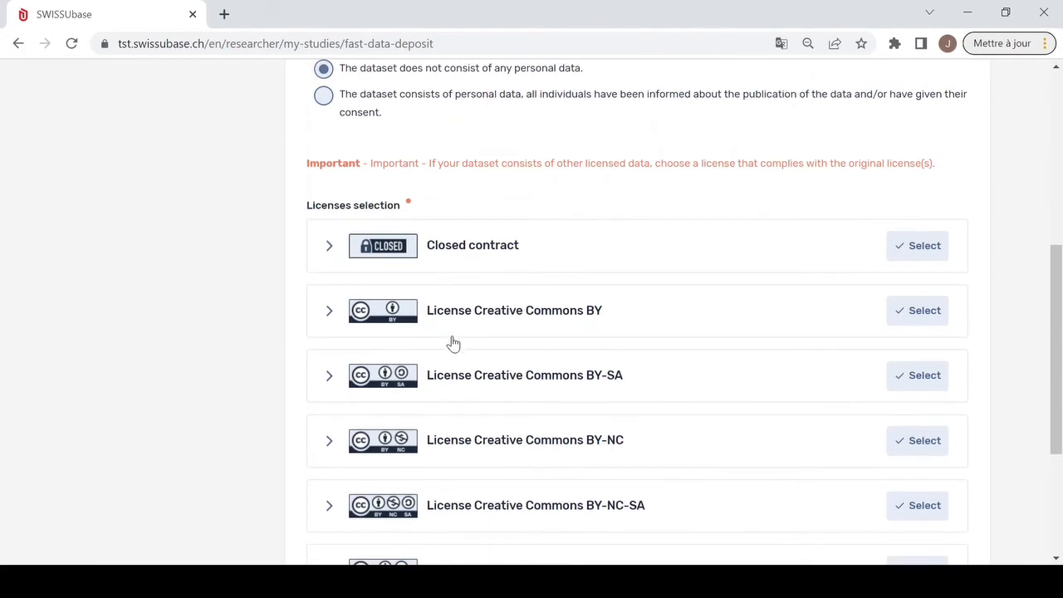
pyautogui.scroll(-1, 493, 373)
pyautogui.scroll(-1, 496, 373)
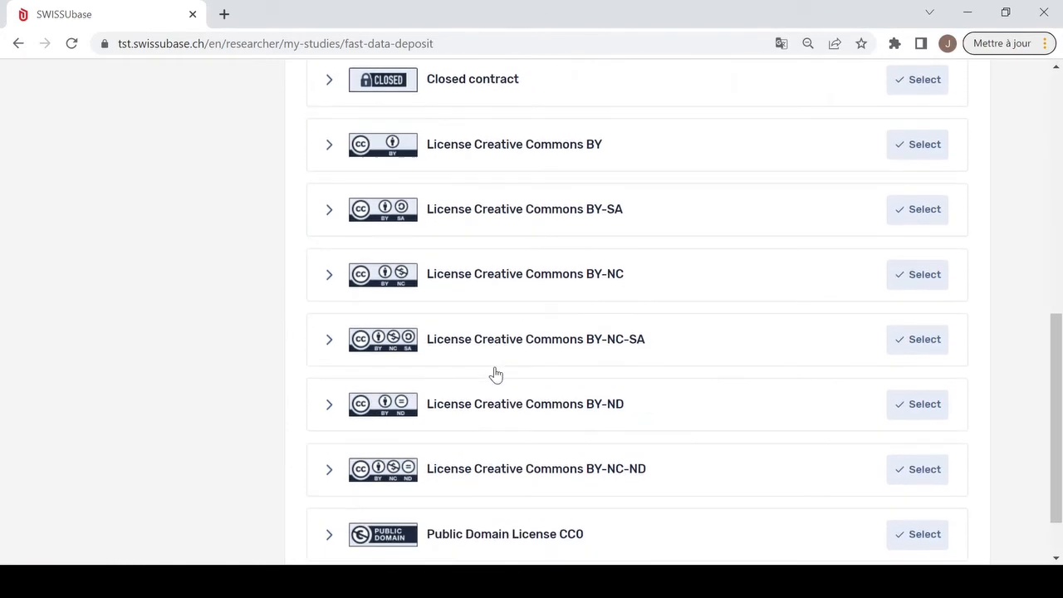
pyautogui.scroll(-1, 496, 374)
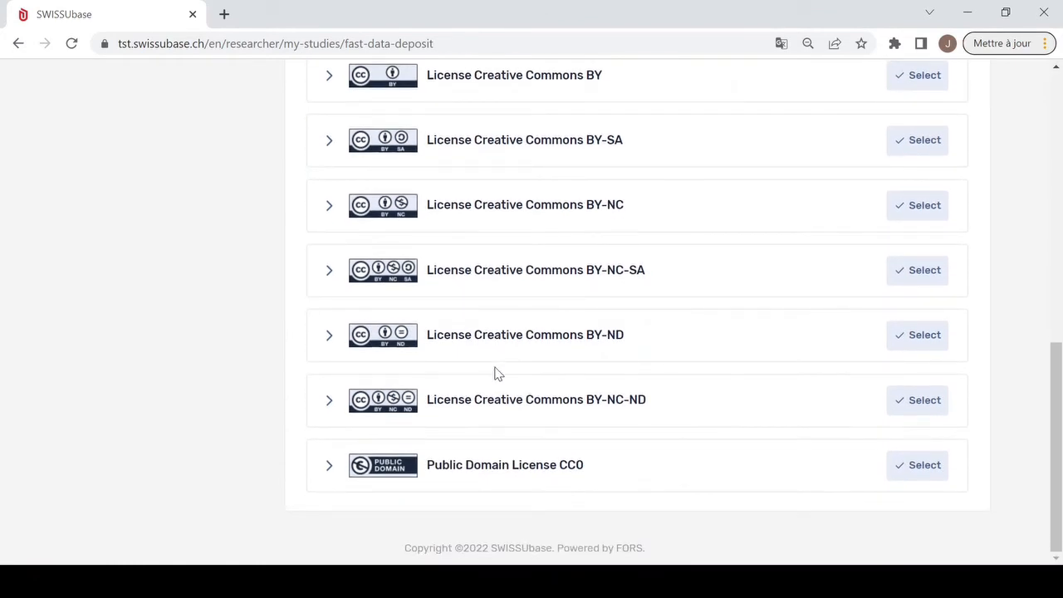
pyautogui.scroll(1, 495, 374)
pyautogui.click(531, 167)
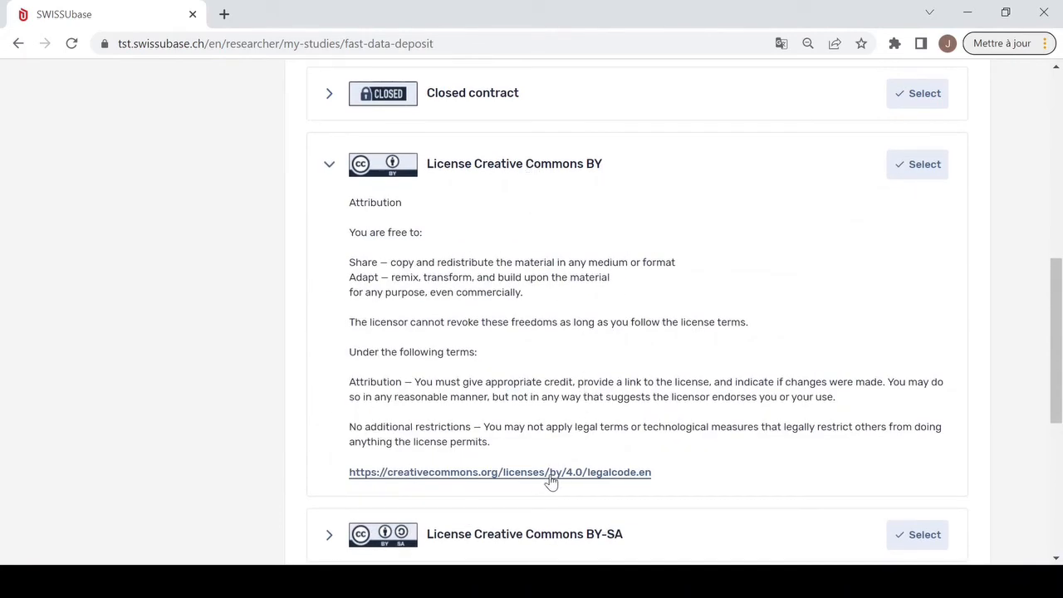
pyautogui.scroll(1, 550, 478)
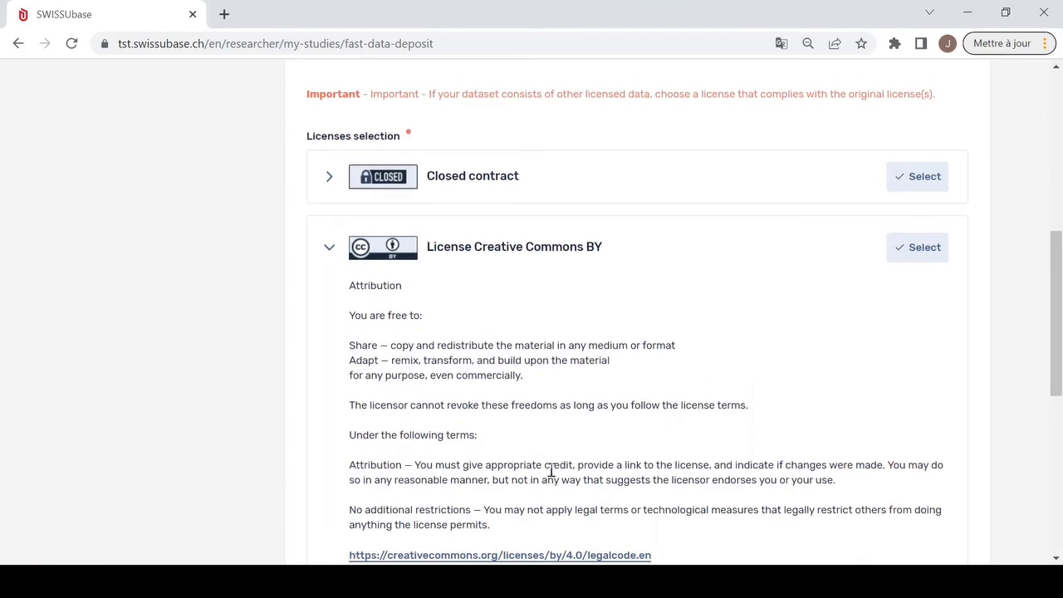
# Set the Closed contract's restriction to Academic research and teaching and its special permission to None
pyautogui.click(482, 184)
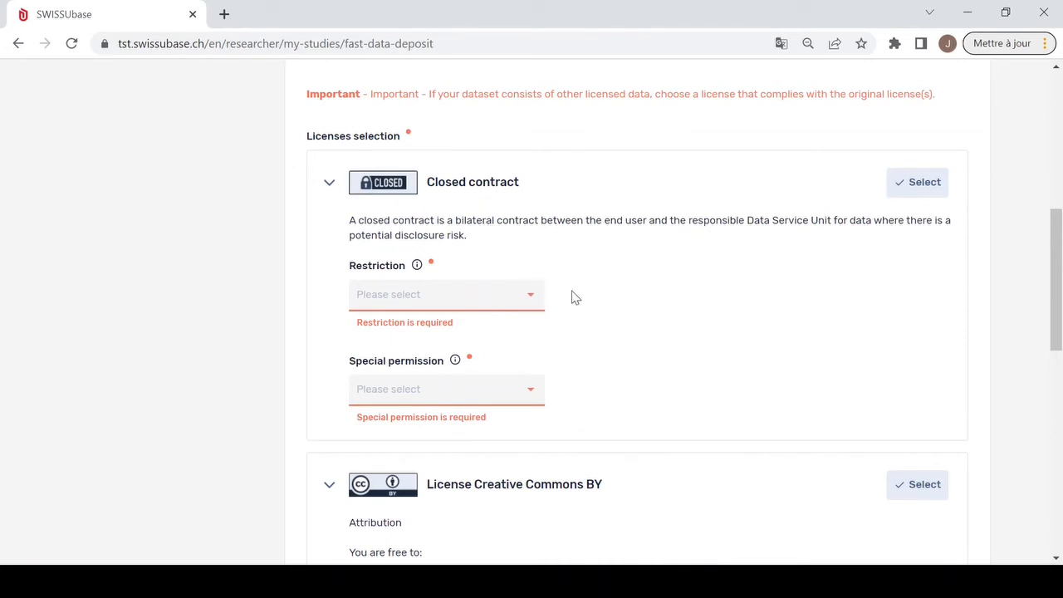
pyautogui.click(525, 305)
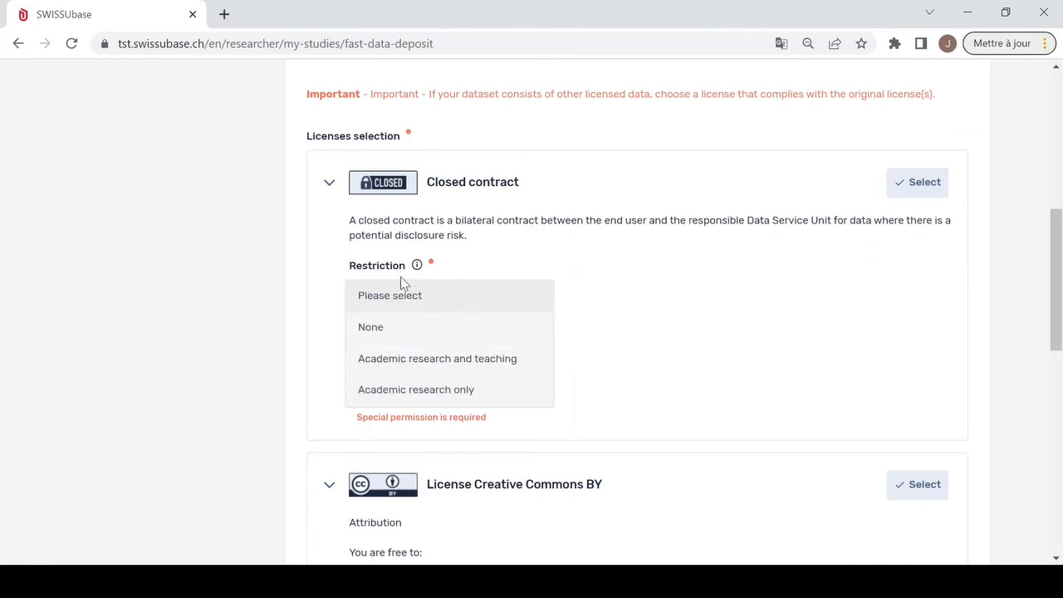
pyautogui.click(410, 360)
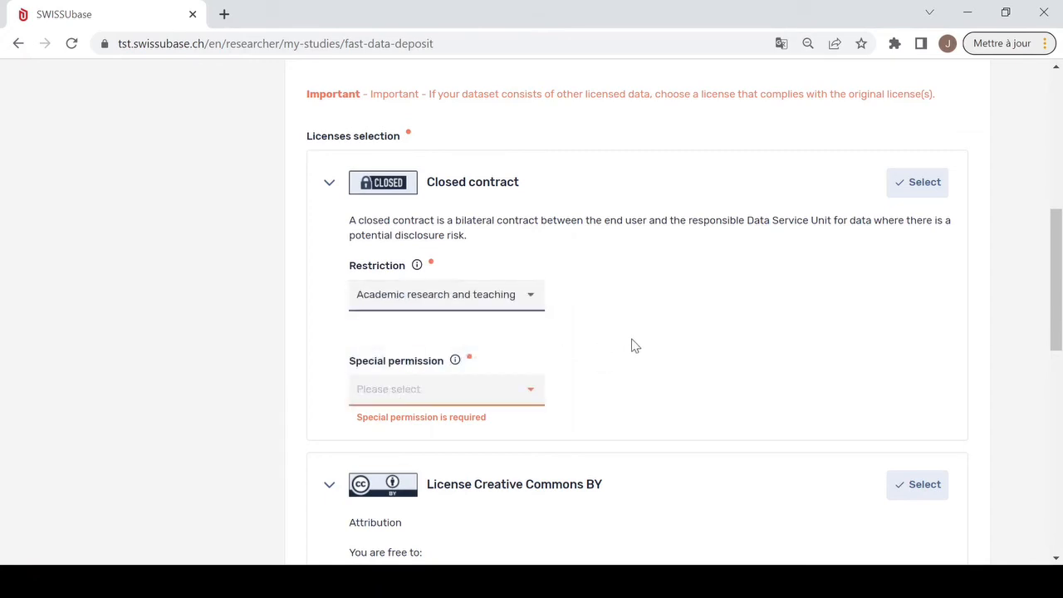
pyautogui.scroll(-1, 633, 344)
pyautogui.click(534, 309)
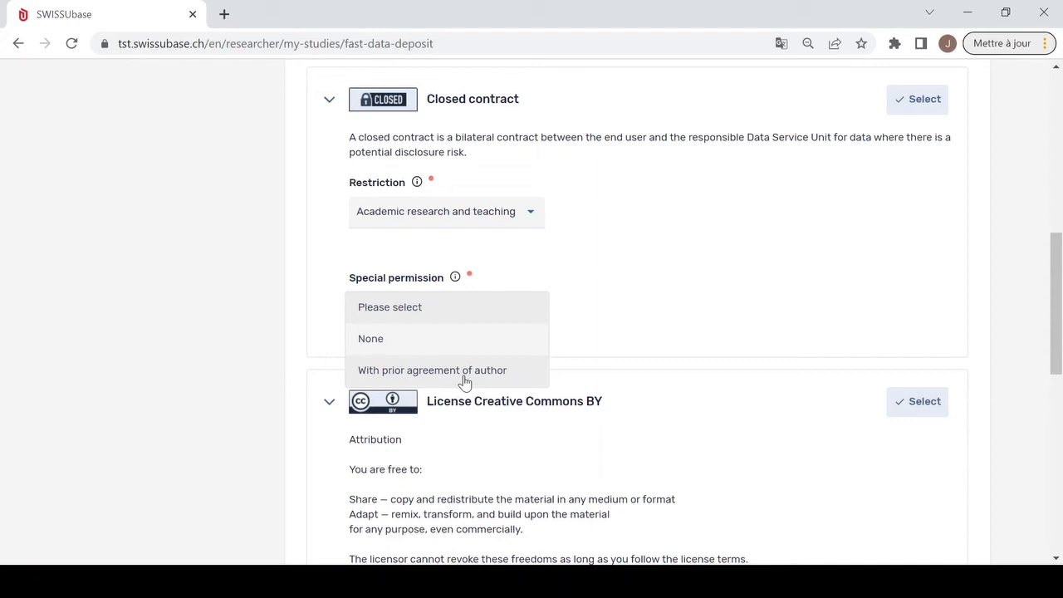
pyautogui.click(438, 353)
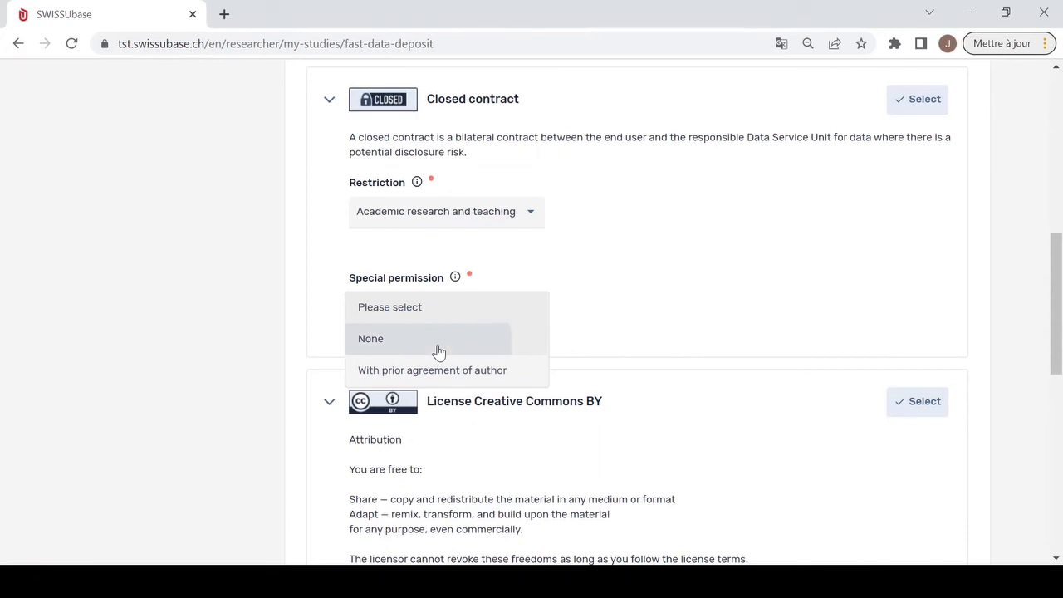
# Select the Closed contract as the usage licence and continue to the Deposit data stage
pyautogui.scroll(2, 452, 351)
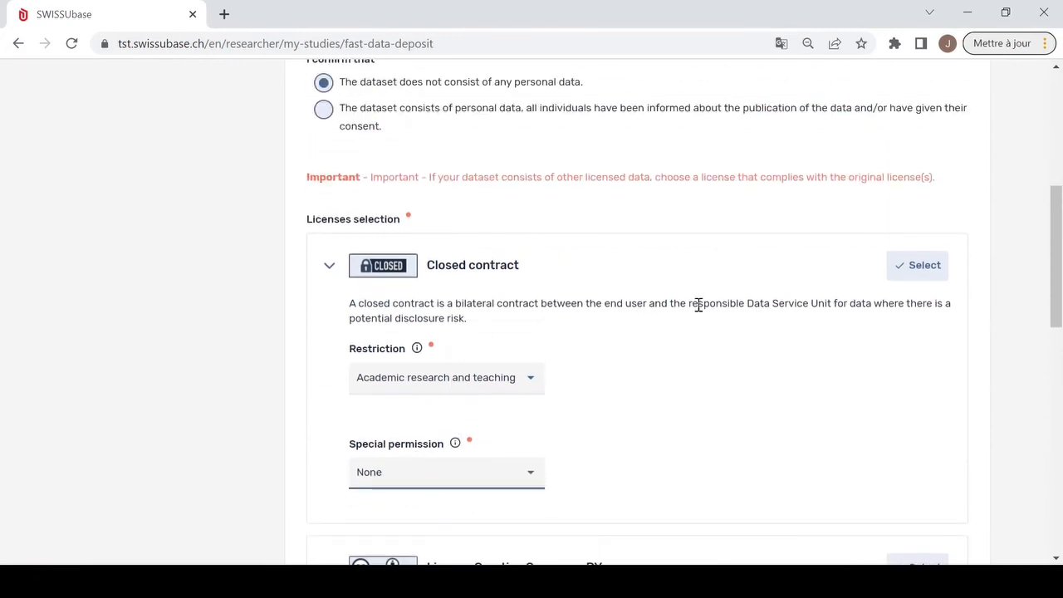
pyautogui.click(909, 274)
pyautogui.scroll(4, 914, 287)
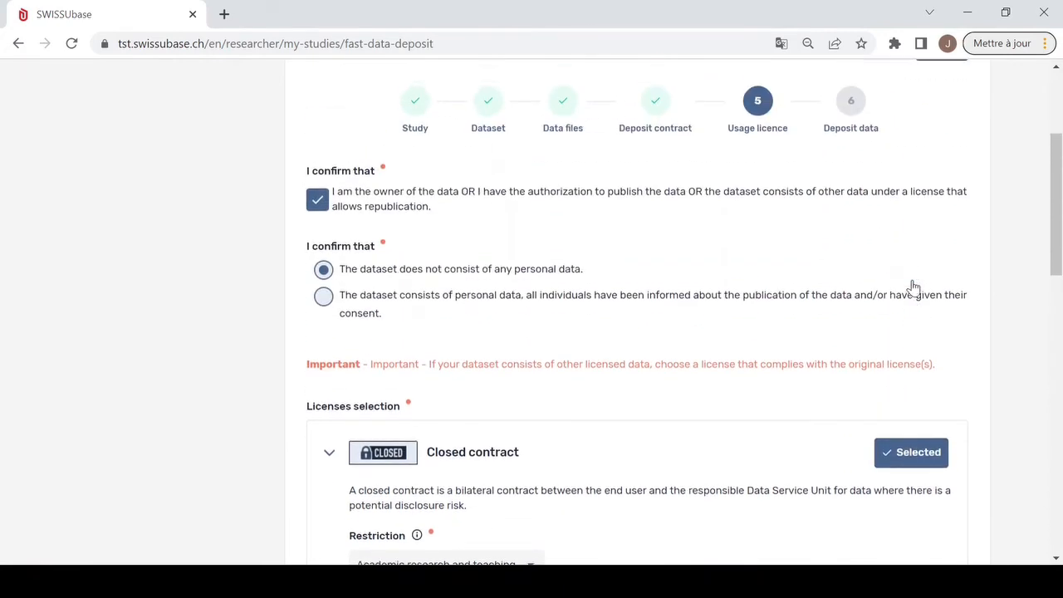
pyautogui.click(936, 193)
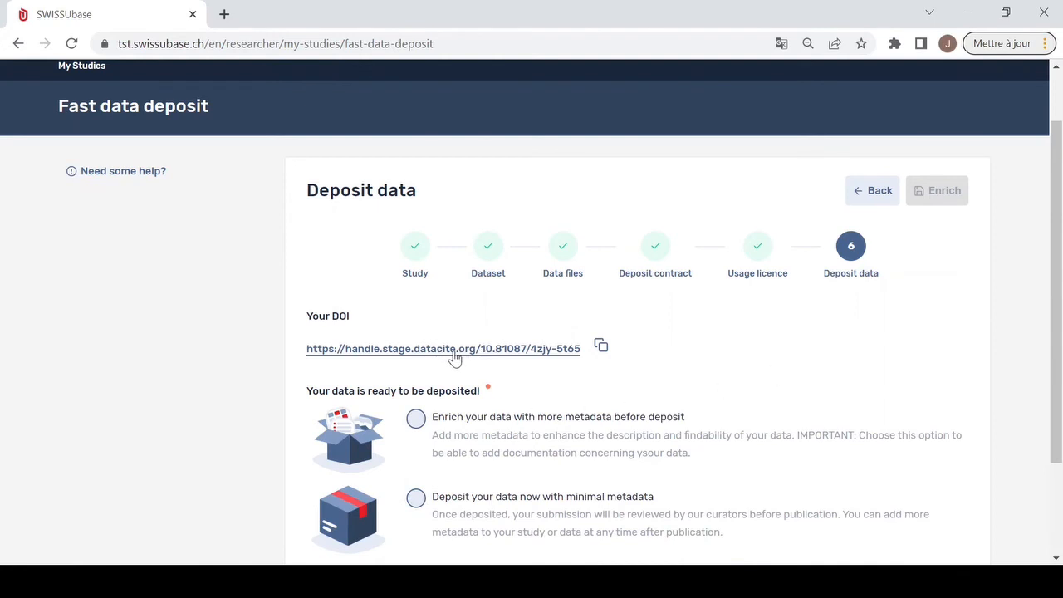
pyautogui.scroll(-1, 452, 359)
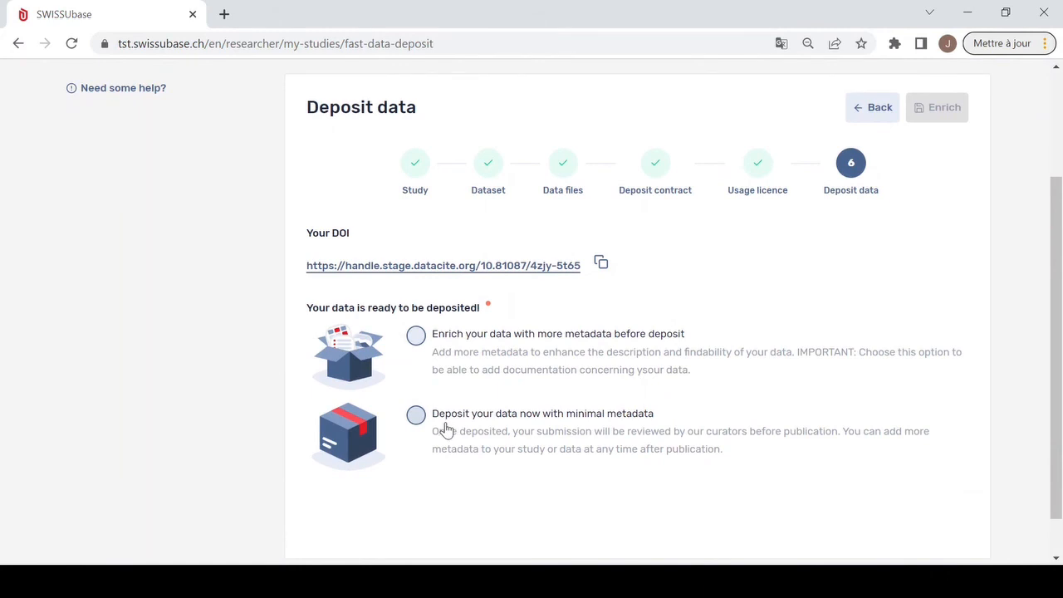
pyautogui.click(416, 336)
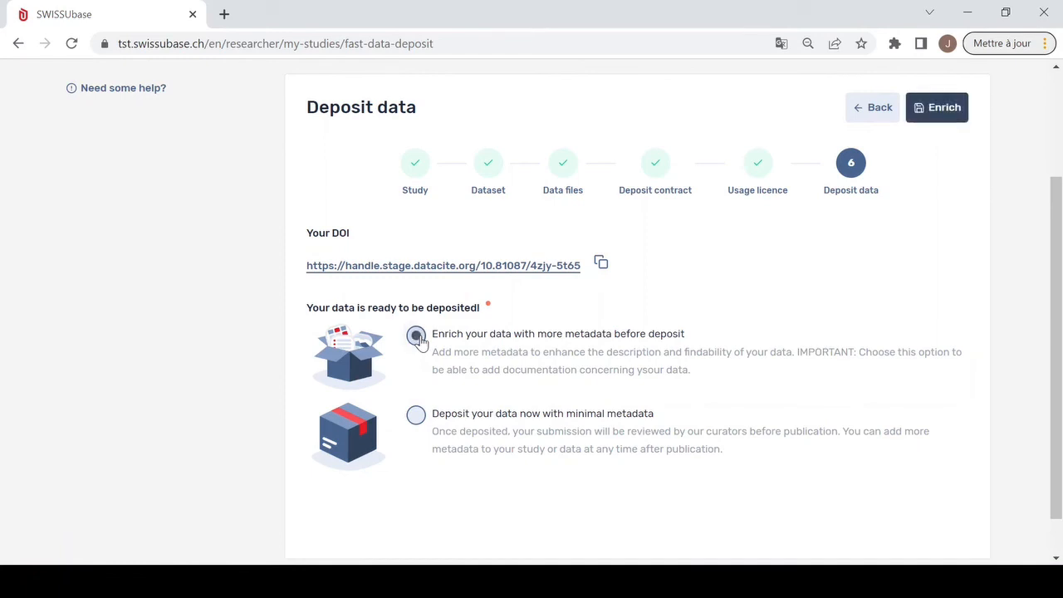
pyautogui.click(943, 119)
# Choose to deposit the data now with minimal metadata and to submit the study while depositing the dataset
pyautogui.click(417, 419)
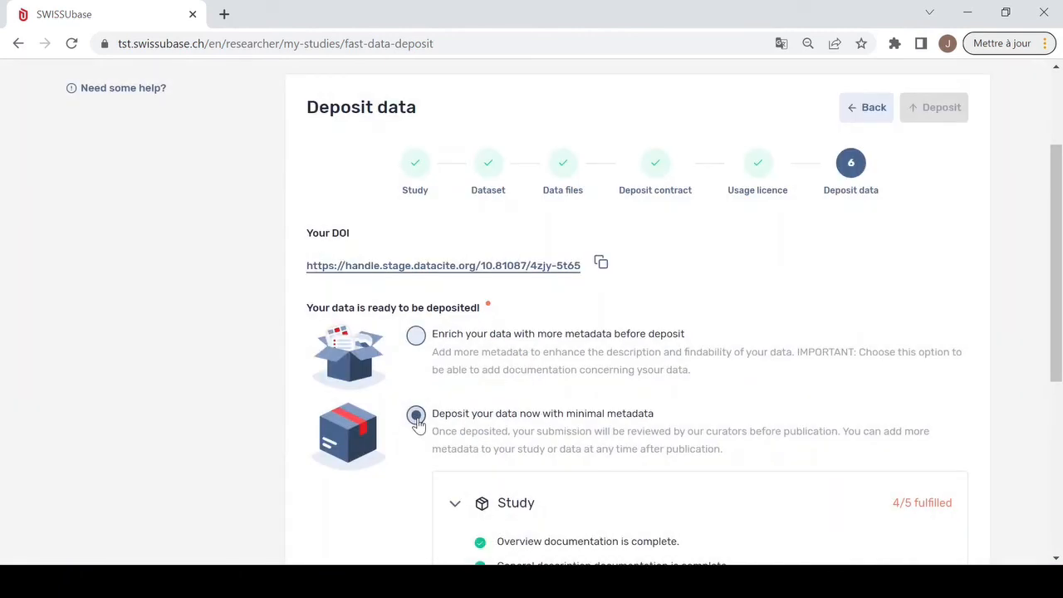
pyautogui.scroll(-3, 418, 426)
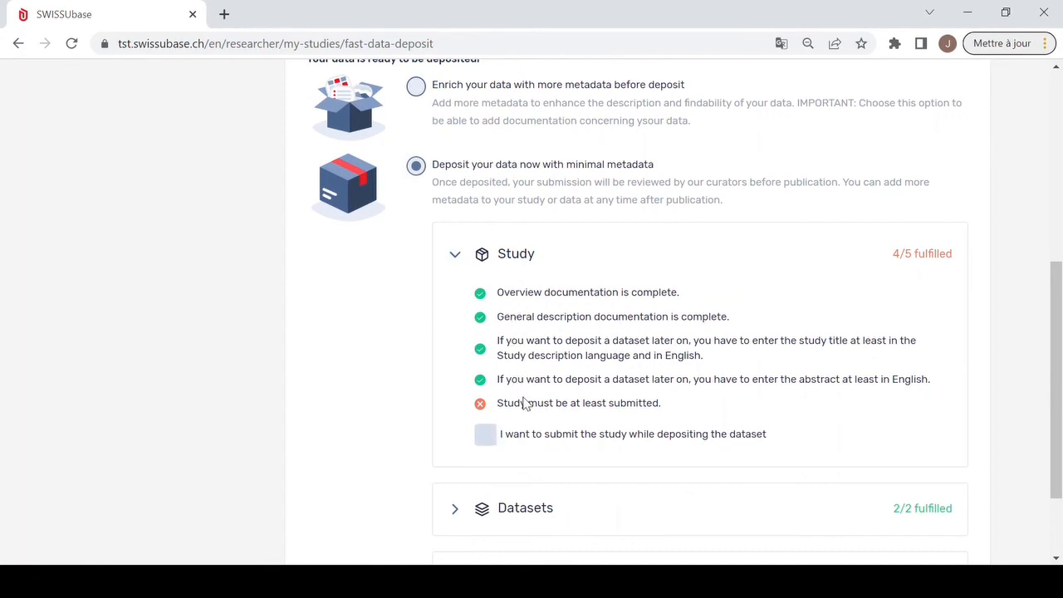
pyautogui.scroll(-1, 524, 402)
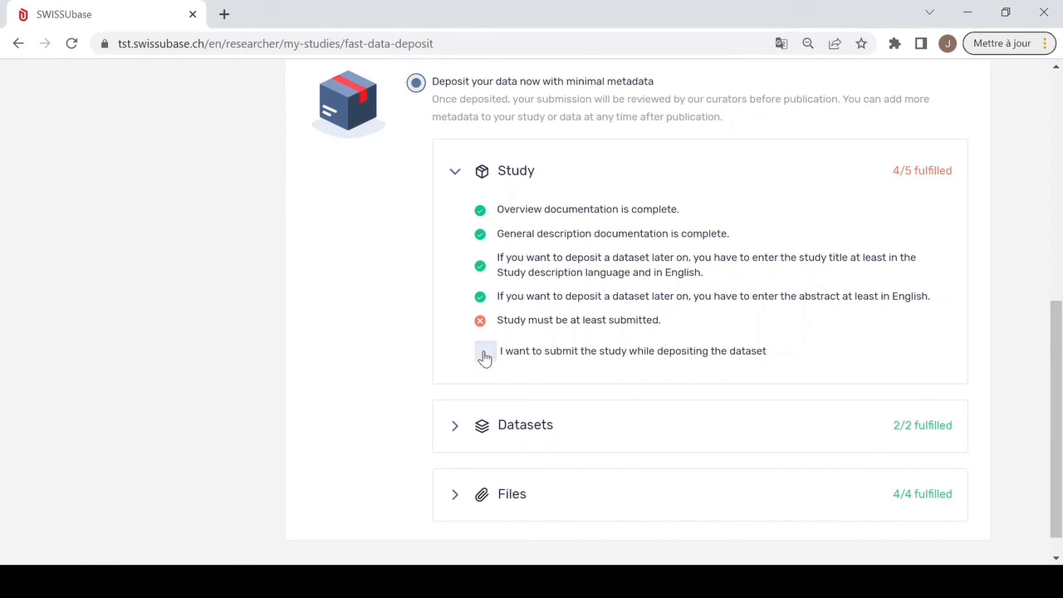
pyautogui.click(485, 358)
pyautogui.scroll(-1, 485, 358)
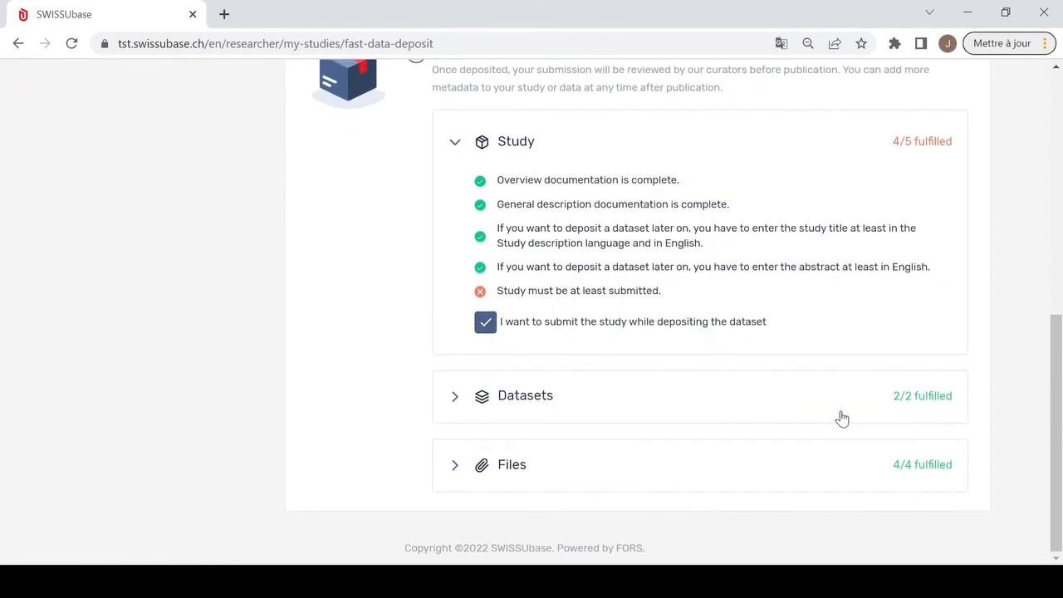
# Deposit the dataset and close the deposit confirmation
pyautogui.scroll(3, 840, 419)
pyautogui.scroll(3, 841, 419)
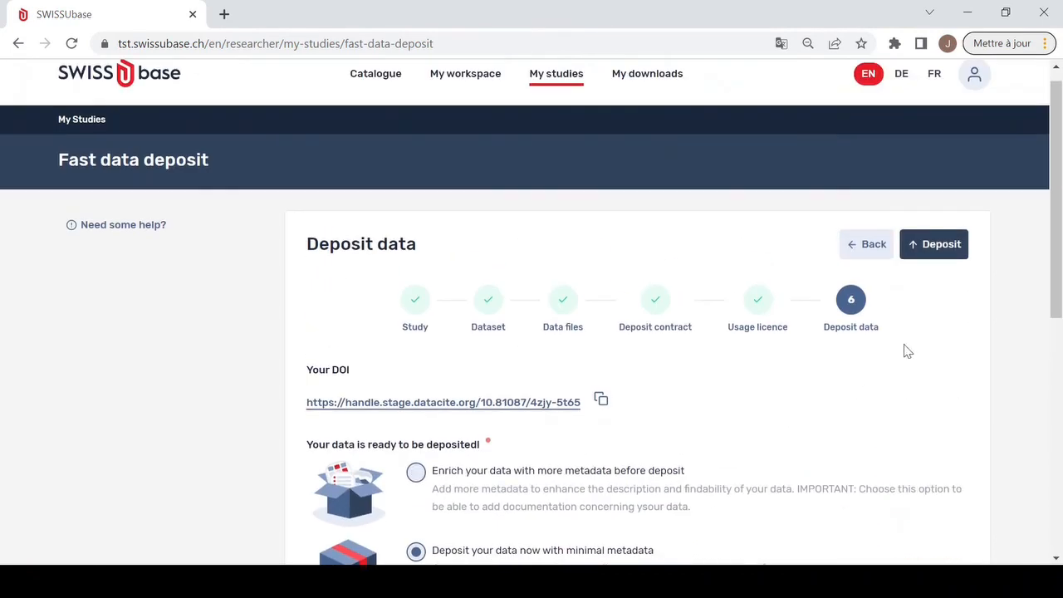
pyautogui.click(926, 256)
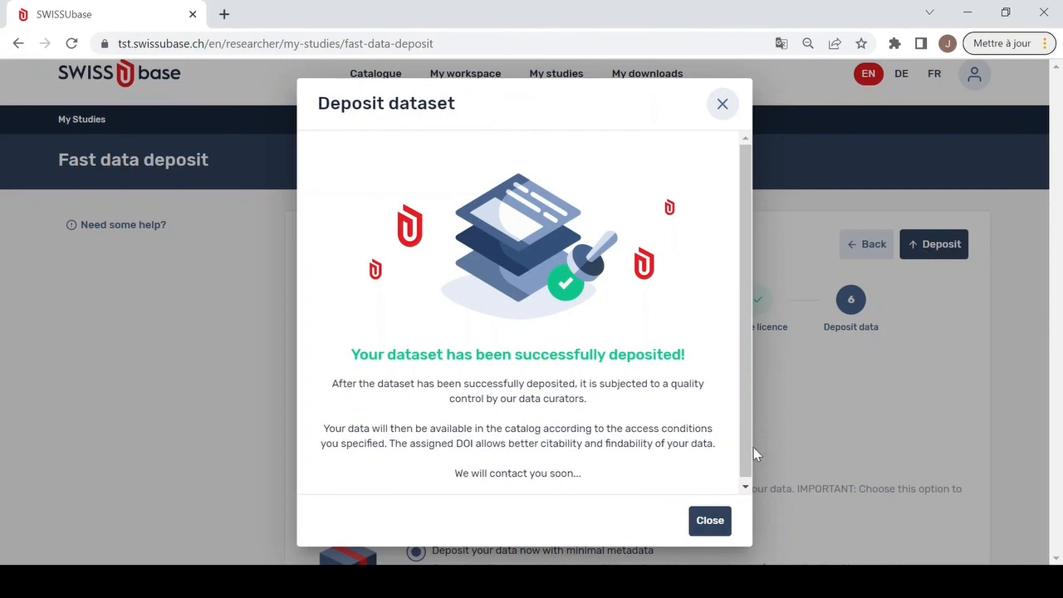
pyautogui.click(708, 519)
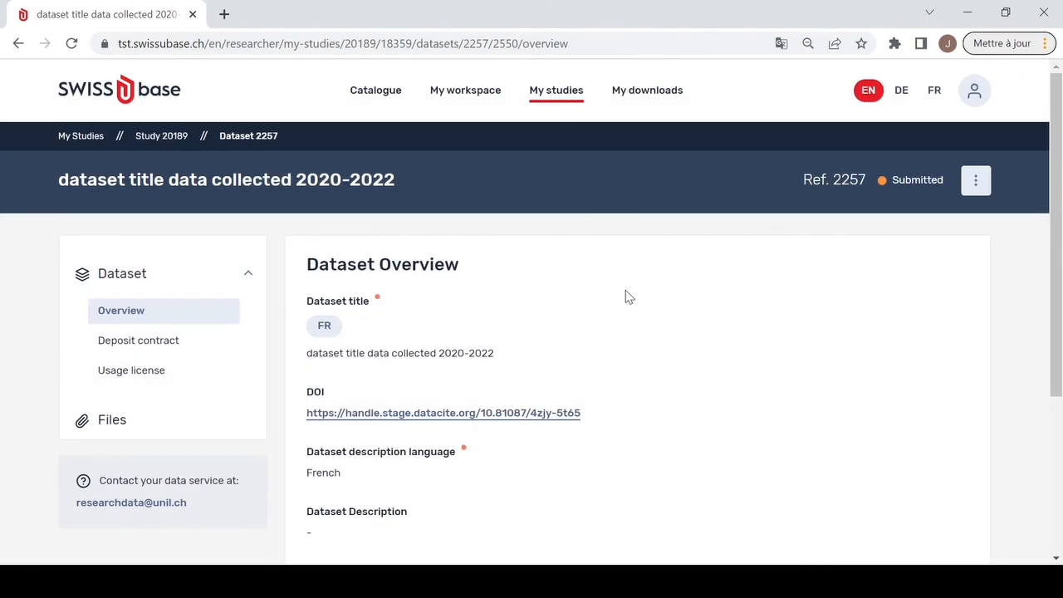
# Go to My studies and open the overview of the submitted study named "title"
pyautogui.click(558, 95)
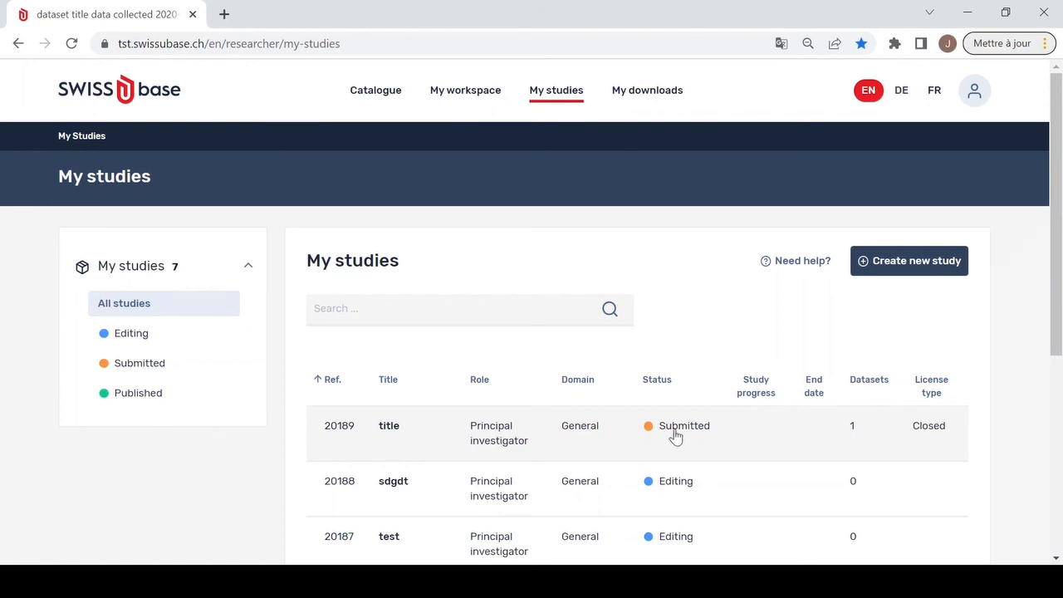
pyautogui.click(674, 432)
pyautogui.scroll(-1, 674, 431)
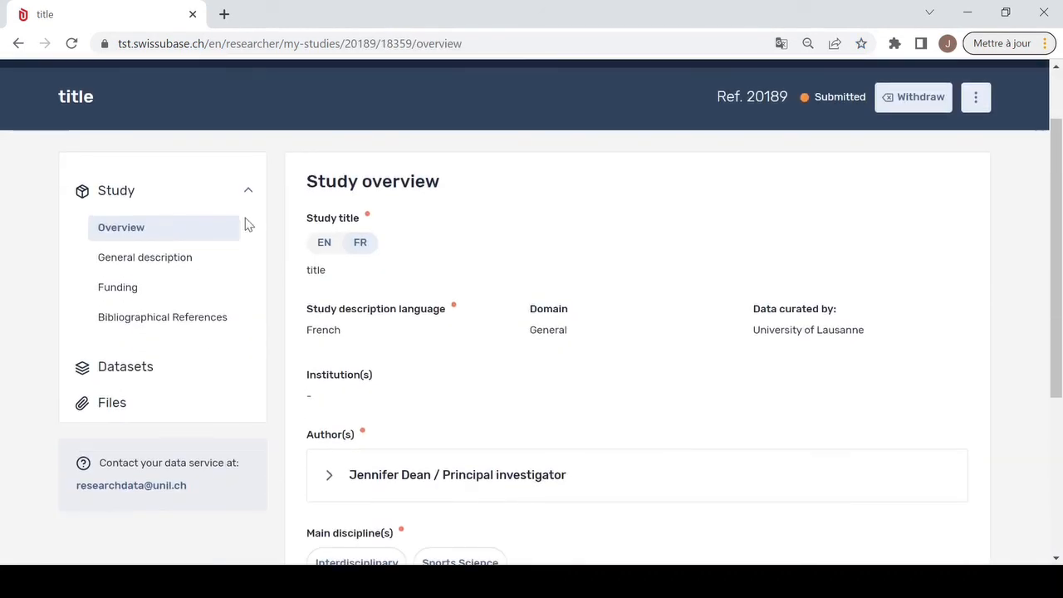
# Examine the submitted study's General description and Funding sections
pyautogui.click(154, 271)
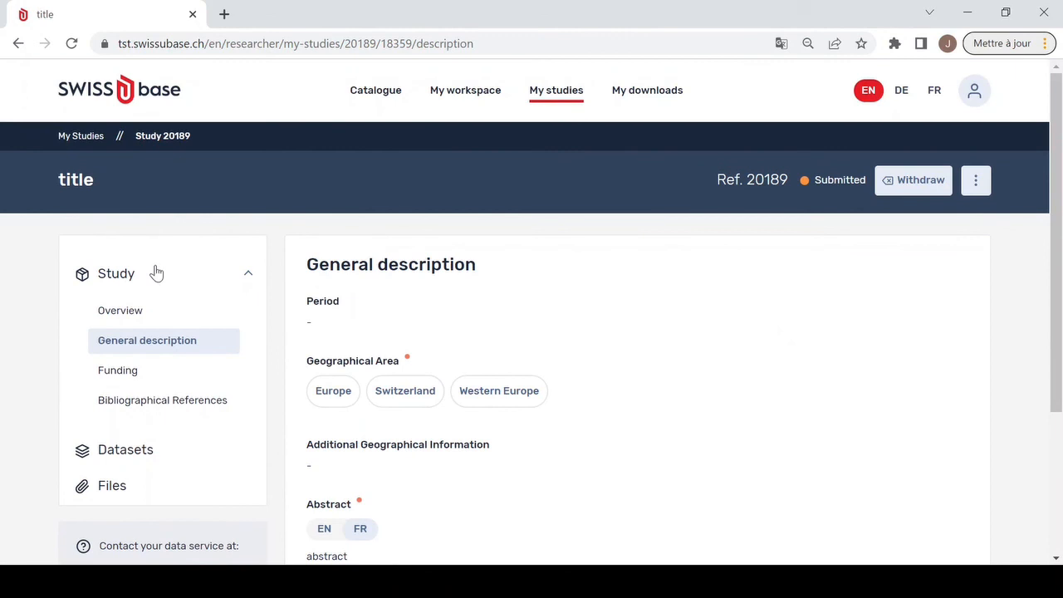
pyautogui.scroll(-3, 156, 273)
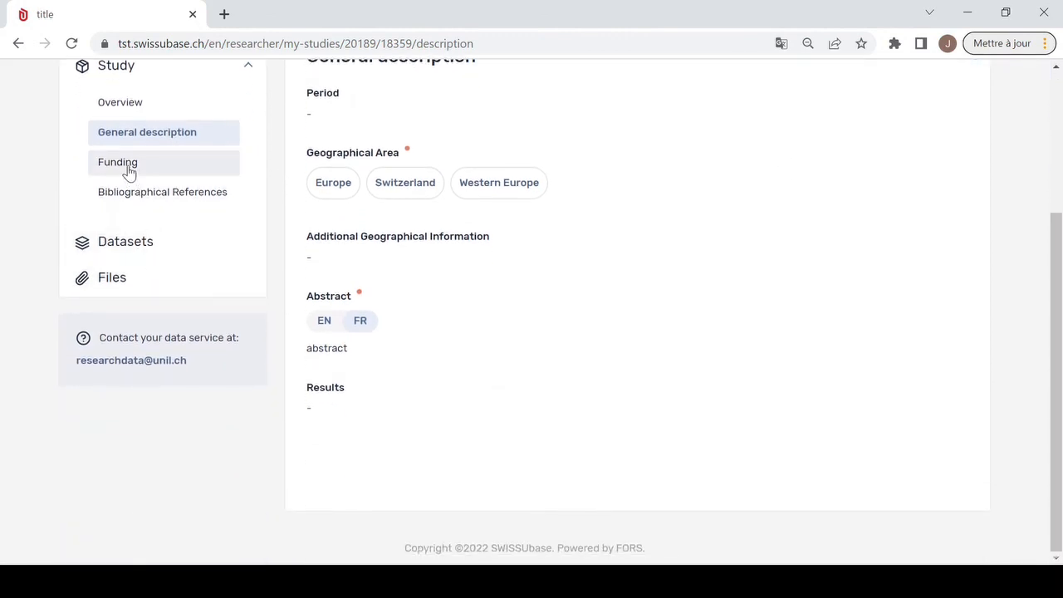
pyautogui.click(128, 170)
pyautogui.scroll(-1, 176, 353)
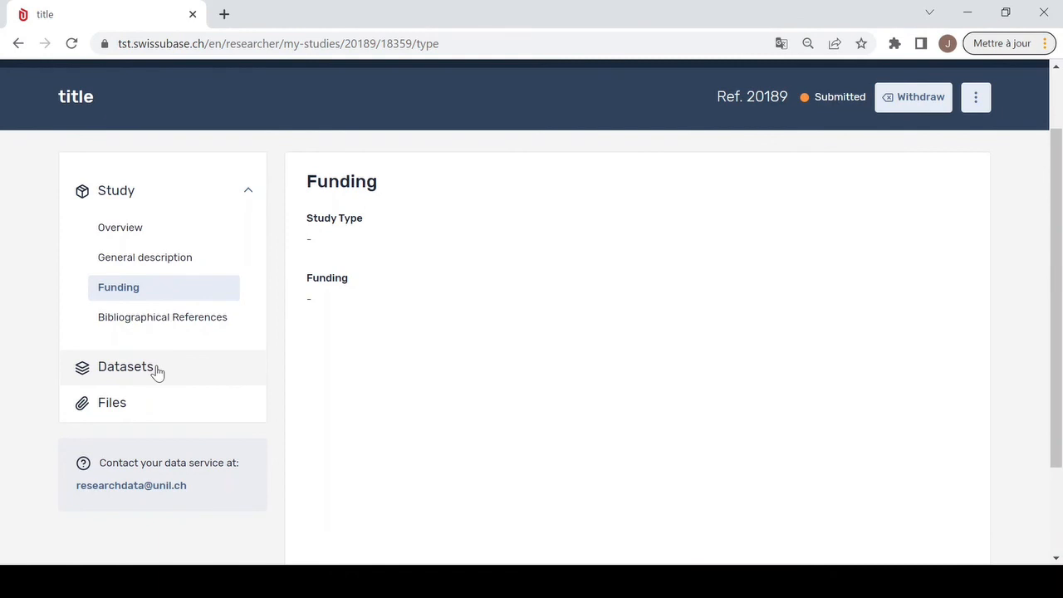